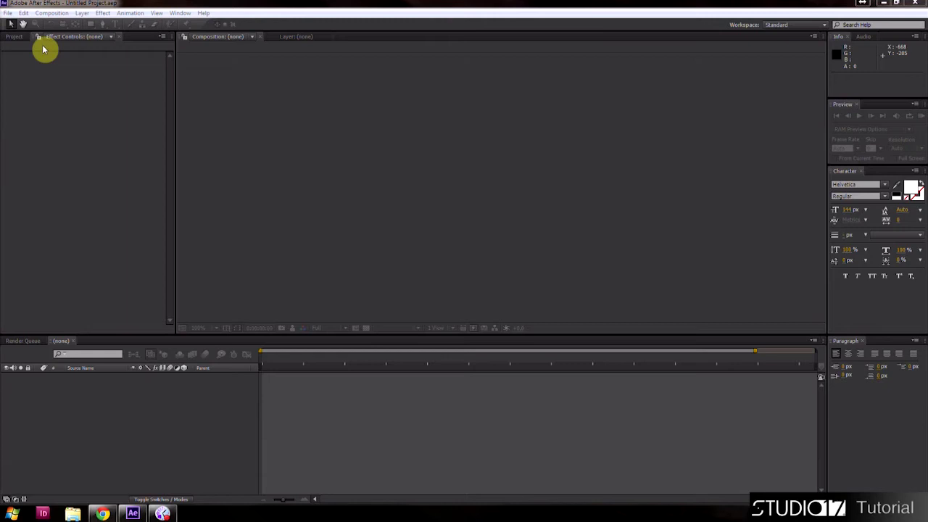
- Create a new composition named 'rytraced 3D test' at 1920×1080, keeping 30 fps
click(50, 13)
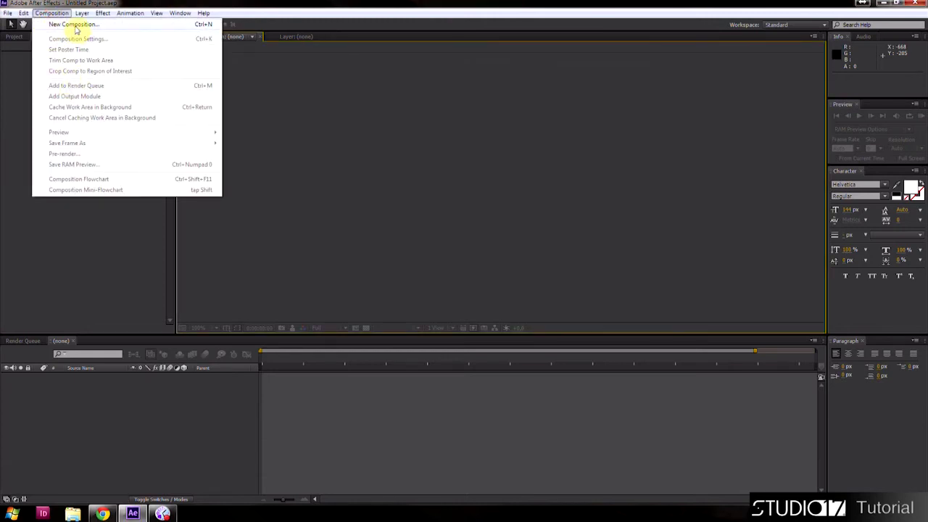
click(75, 25)
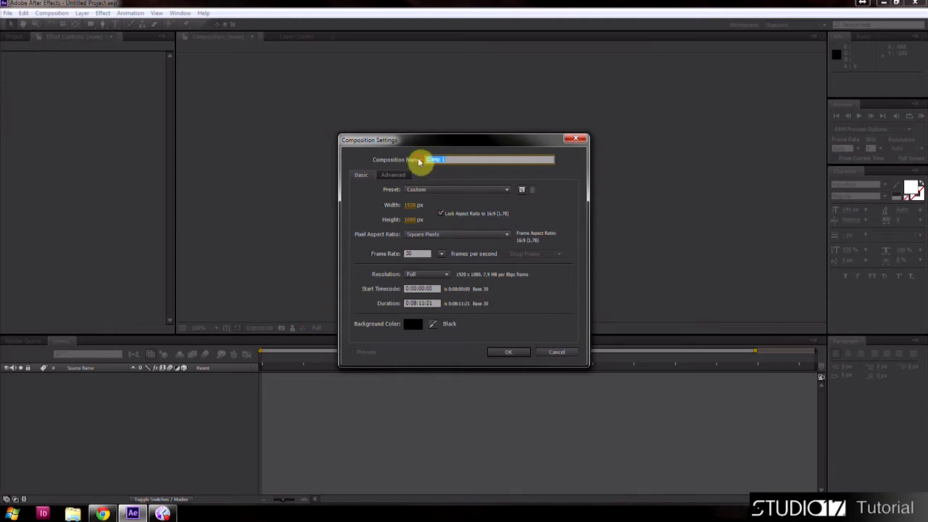
text(rytraced 3D test)
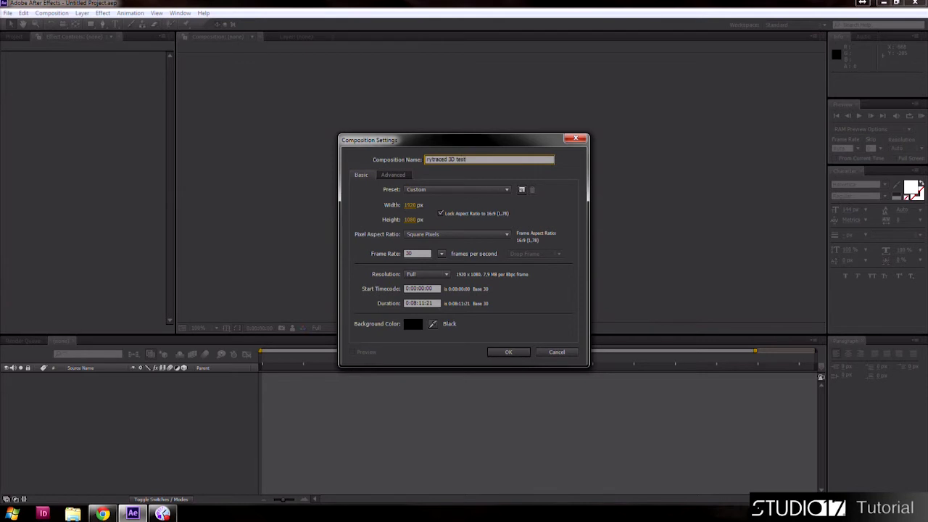
click(412, 254)
text(2)
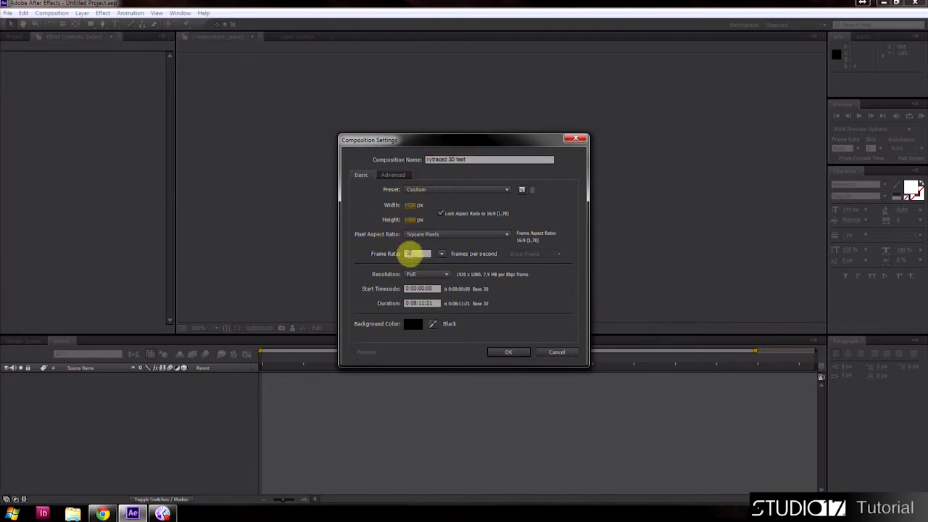
key(Tab)
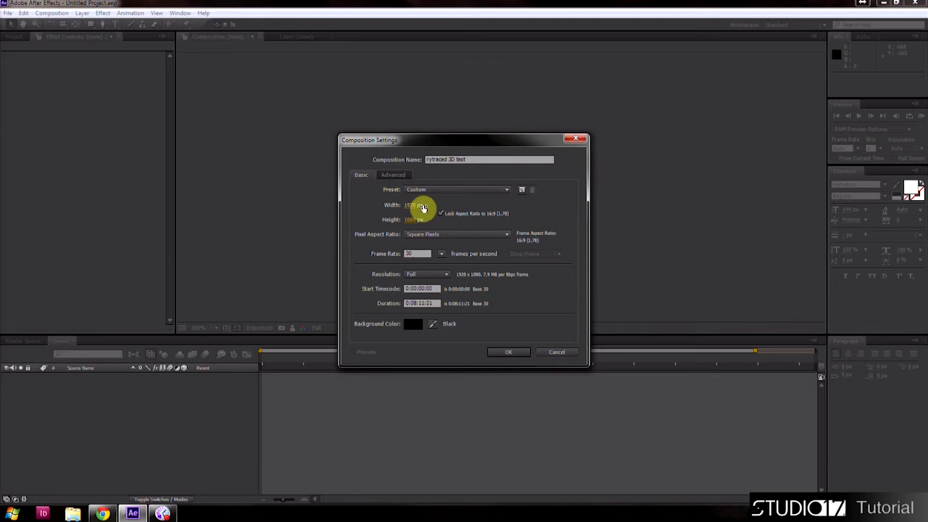
click(507, 353)
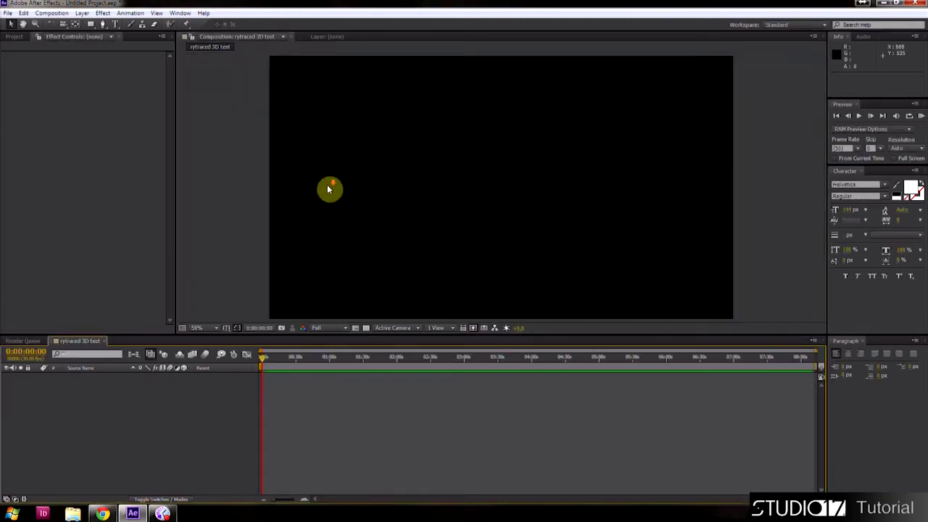
- Fit the view up to 100%, type STUDIO17 as white 144 px text, and centre it
click(206, 328)
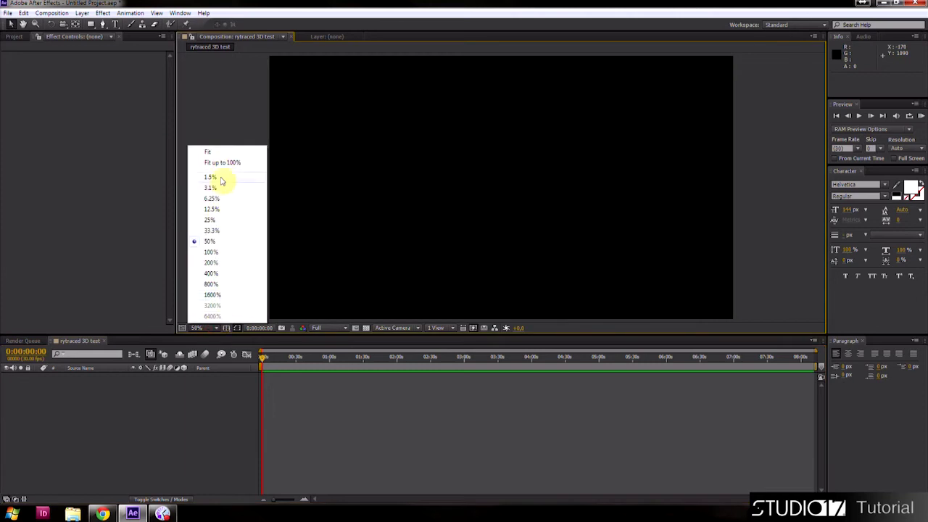
click(221, 163)
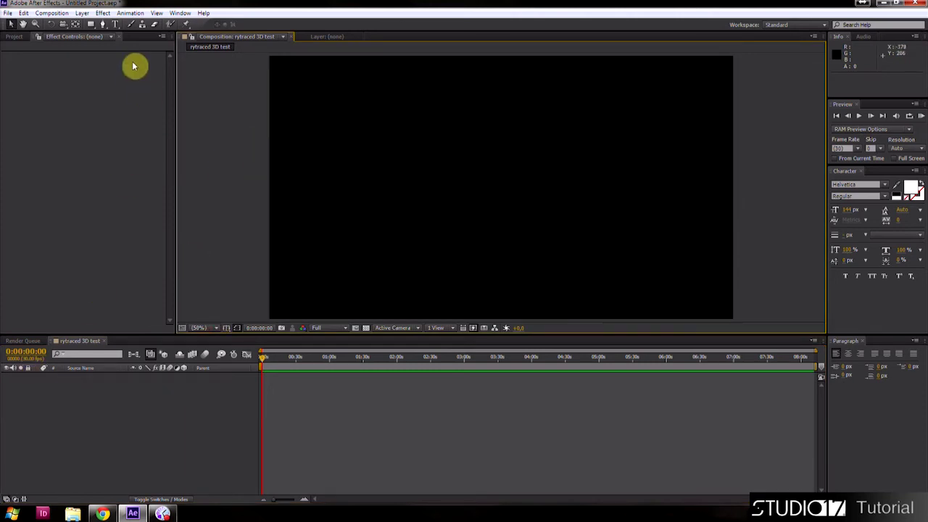
click(116, 24)
click(449, 168)
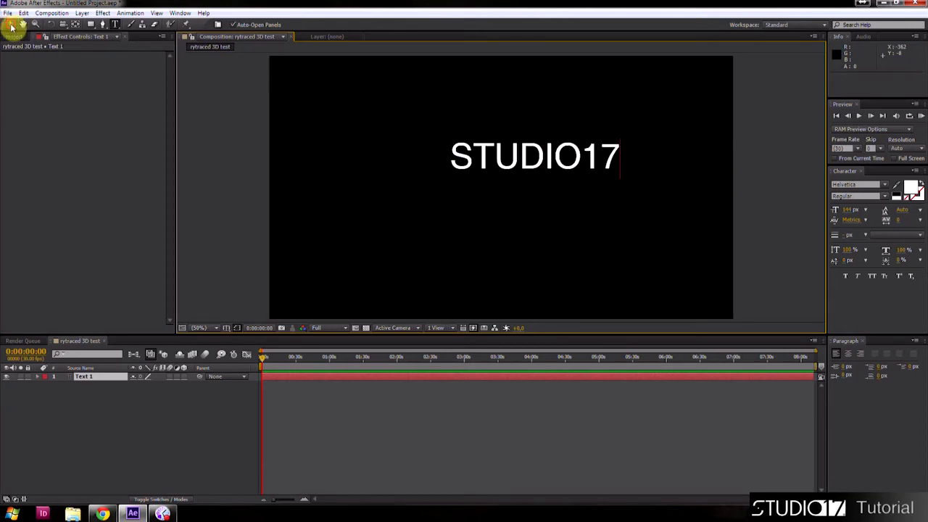
click(11, 26)
drag(515, 166, 483, 204)
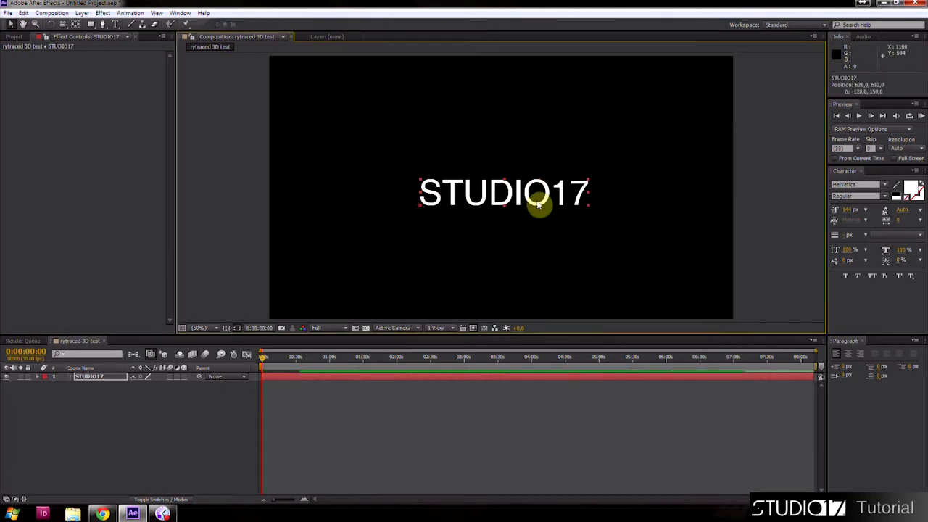
click(549, 245)
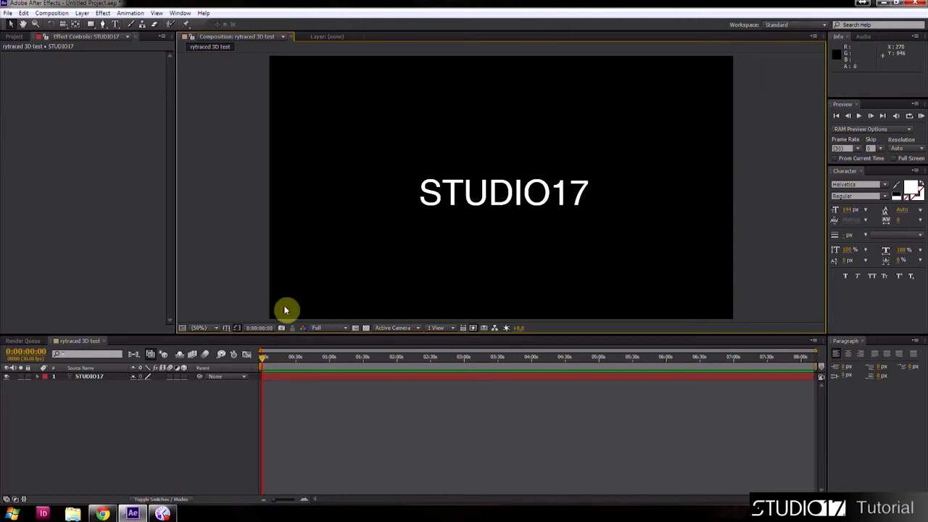
- Make STUDIO17 a 3D layer and set the composition renderer to Ray-traced 3D
click(183, 377)
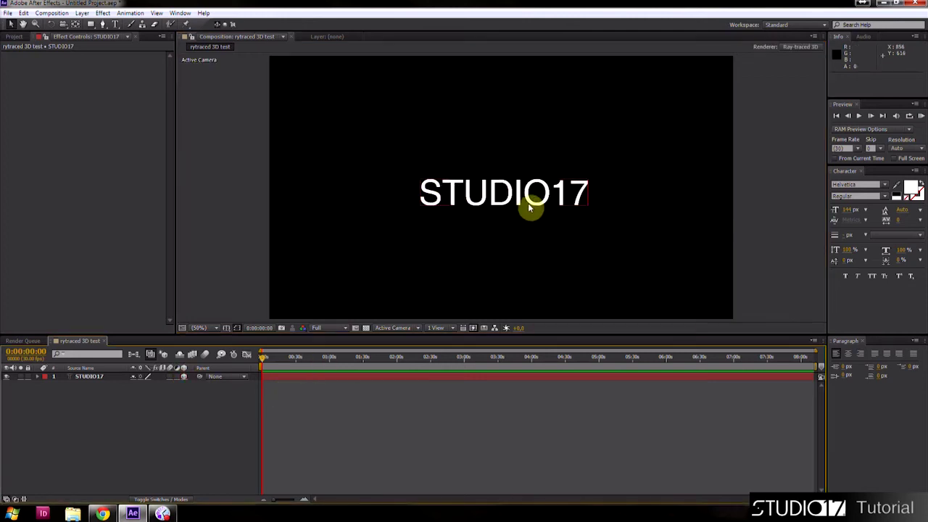
click(629, 173)
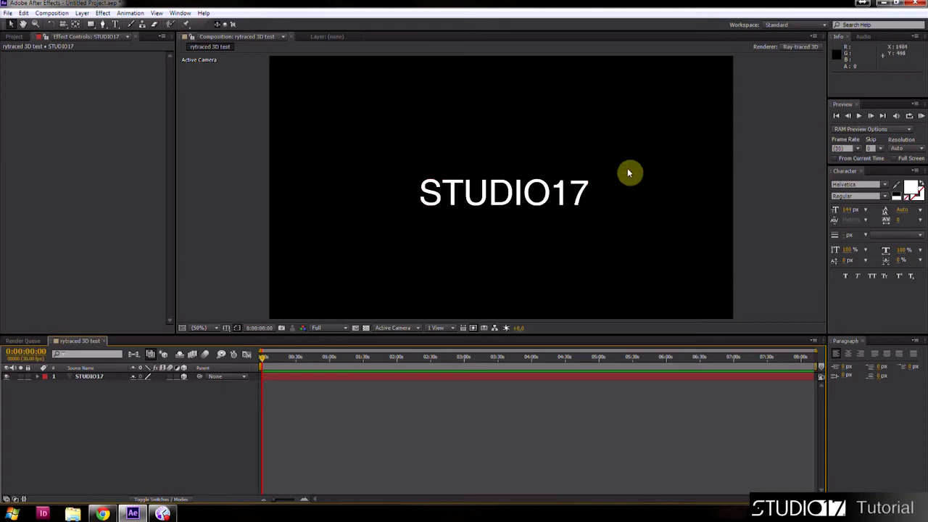
click(793, 48)
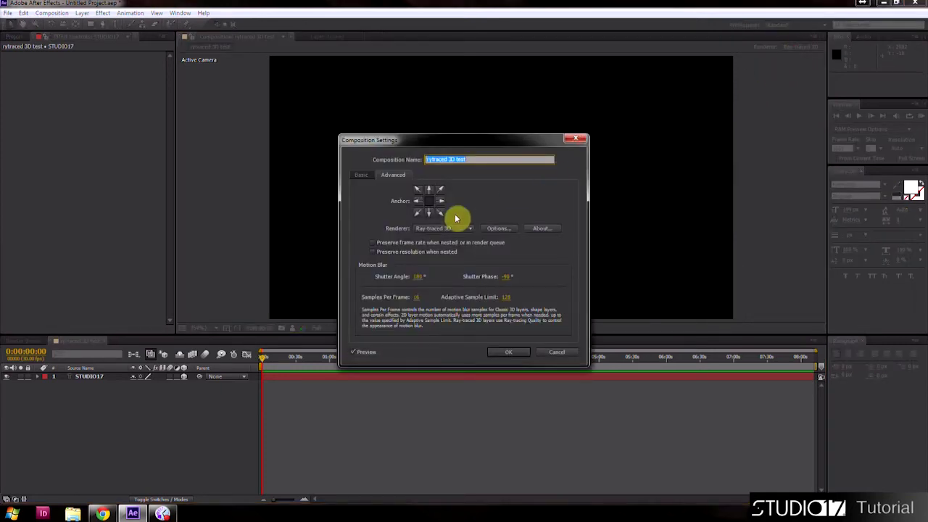
click(435, 228)
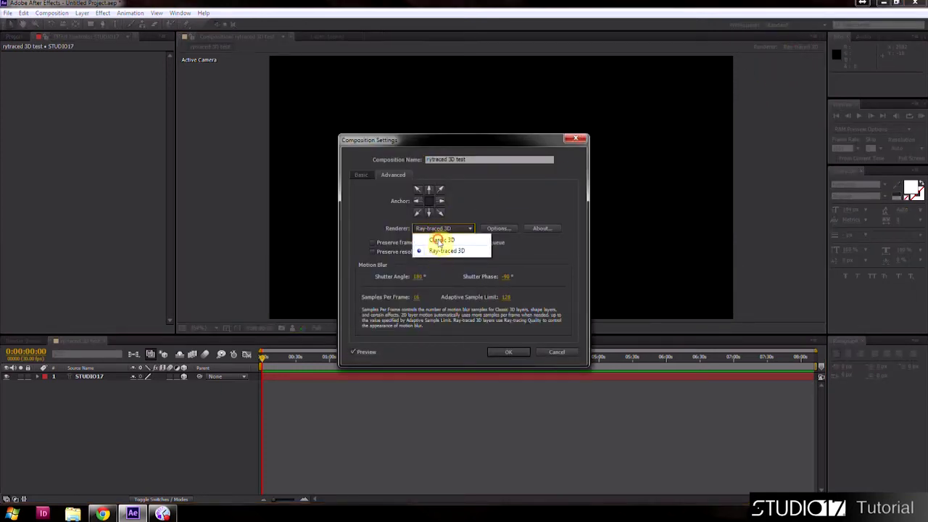
click(441, 240)
click(468, 230)
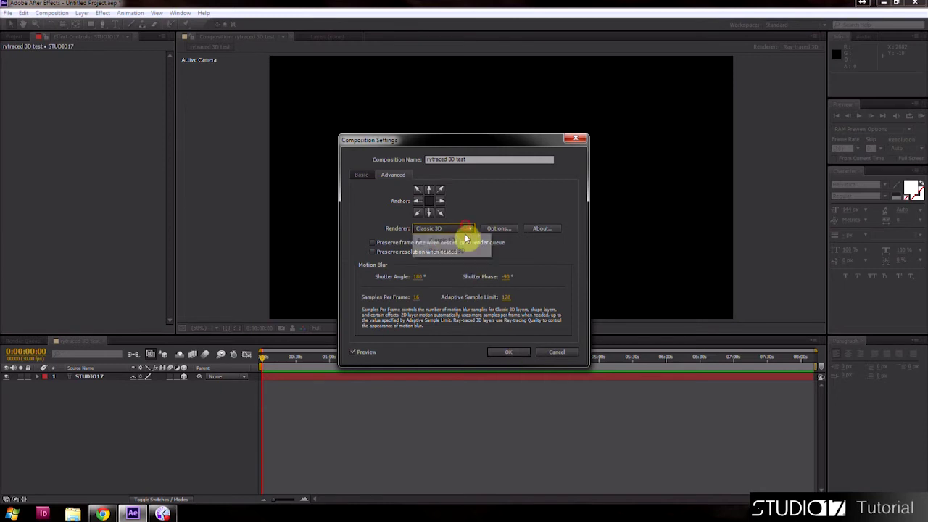
click(435, 251)
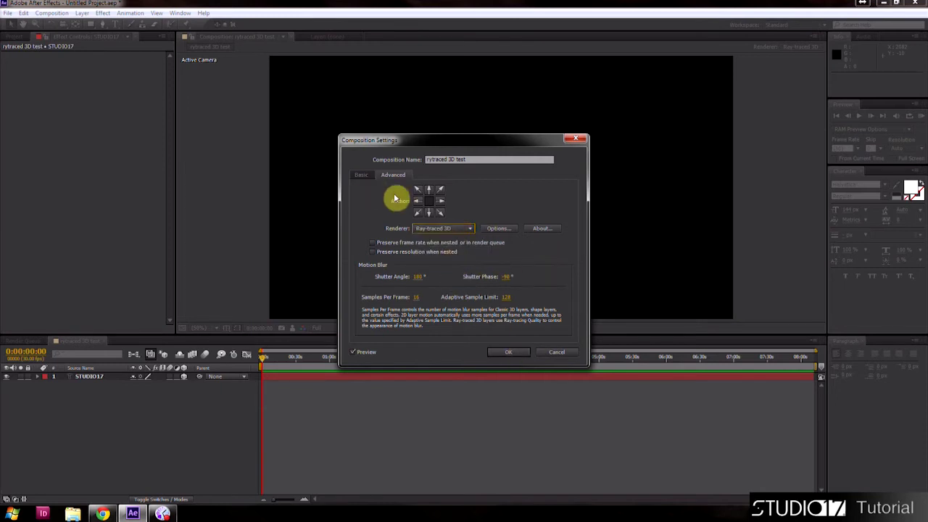
- Set the ray-tracing quality to 6 and apply the composition settings
click(493, 230)
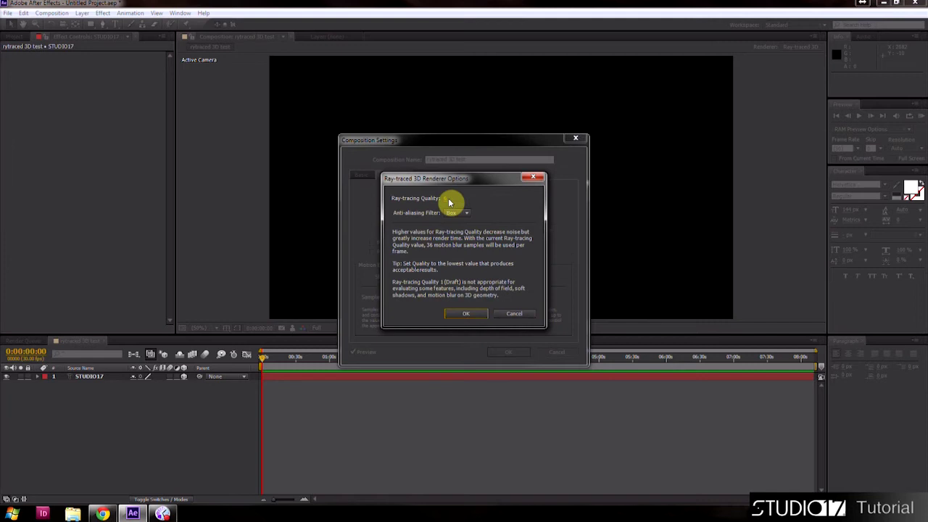
mouse_move(446, 201)
mouse_down()
mouse_move(475, 199)
mouse_move(428, 193)
mouse_up()
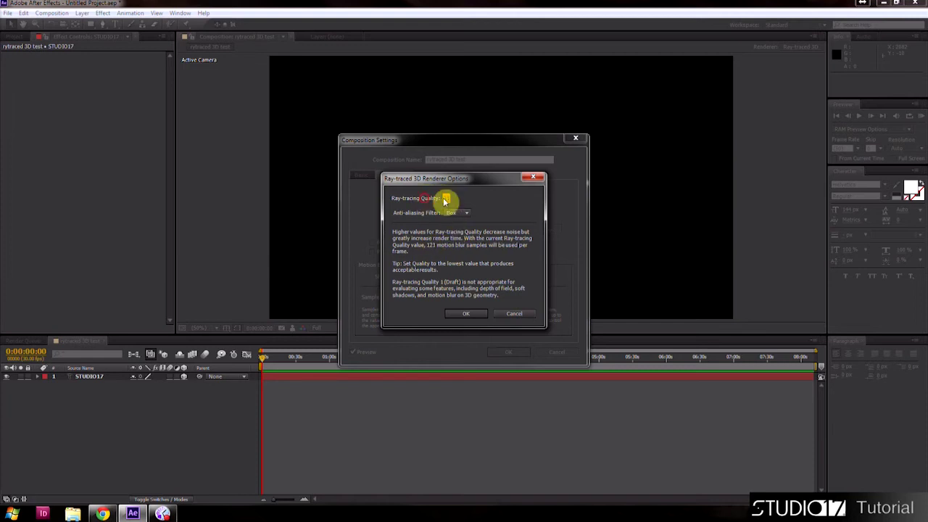
click(450, 198)
text(6)
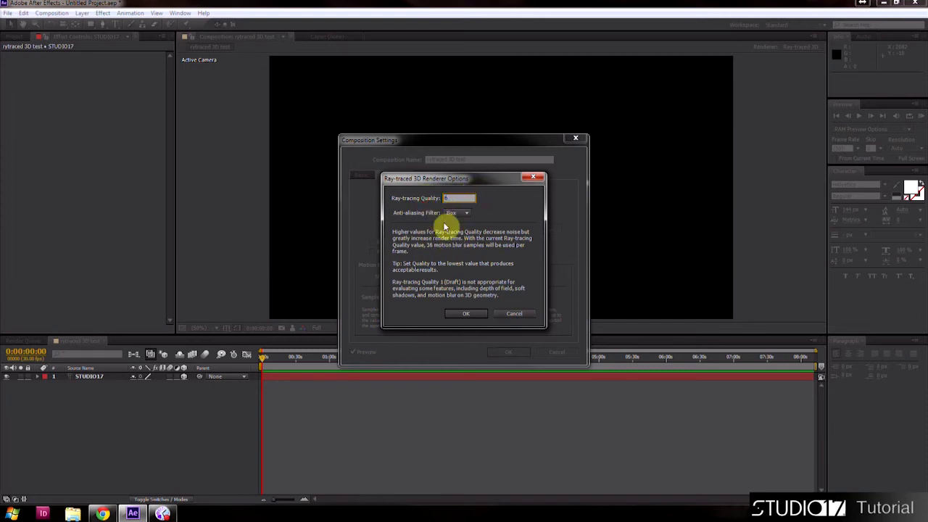
click(478, 319)
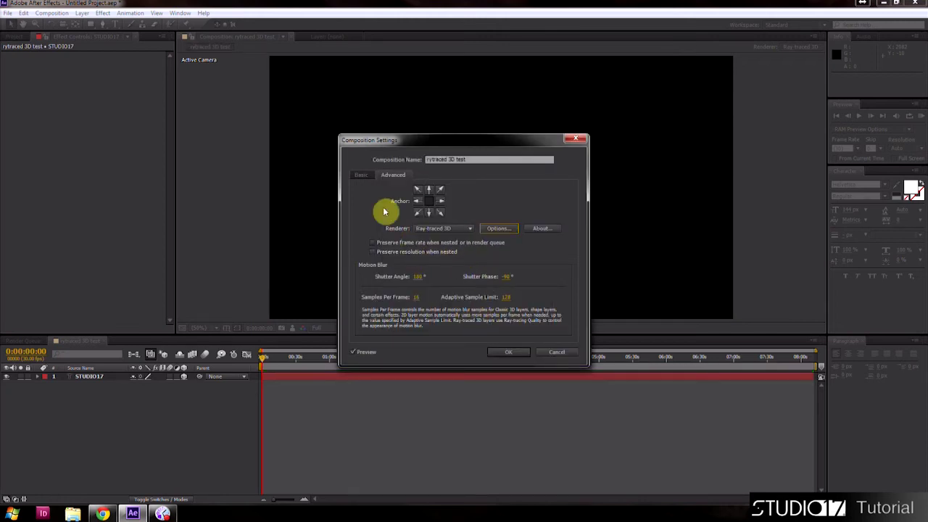
click(362, 176)
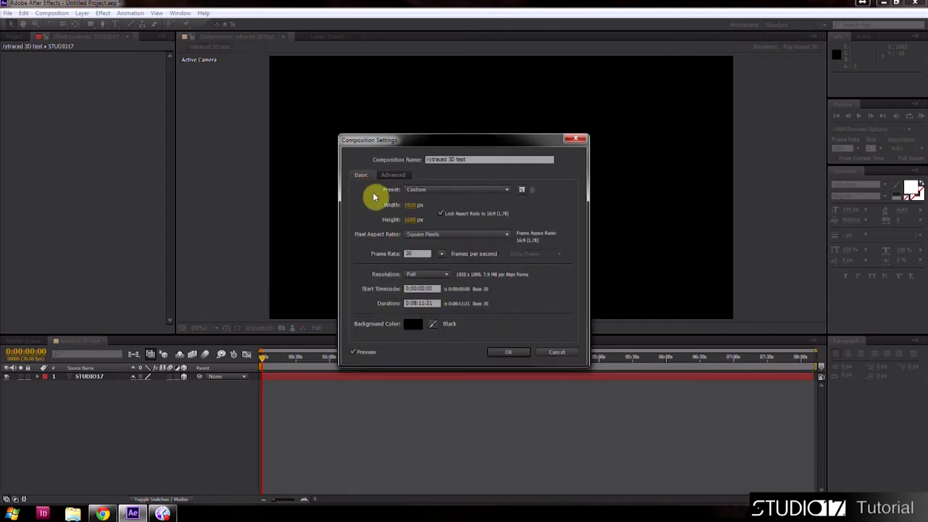
click(510, 352)
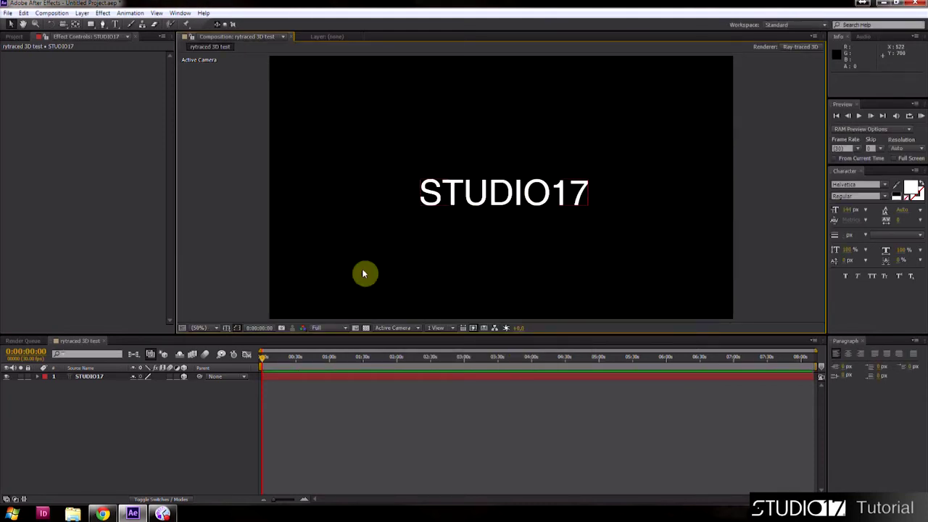
- Give the STUDIO17 text an Extrusion Depth of 174 in Geometry Options
click(39, 378)
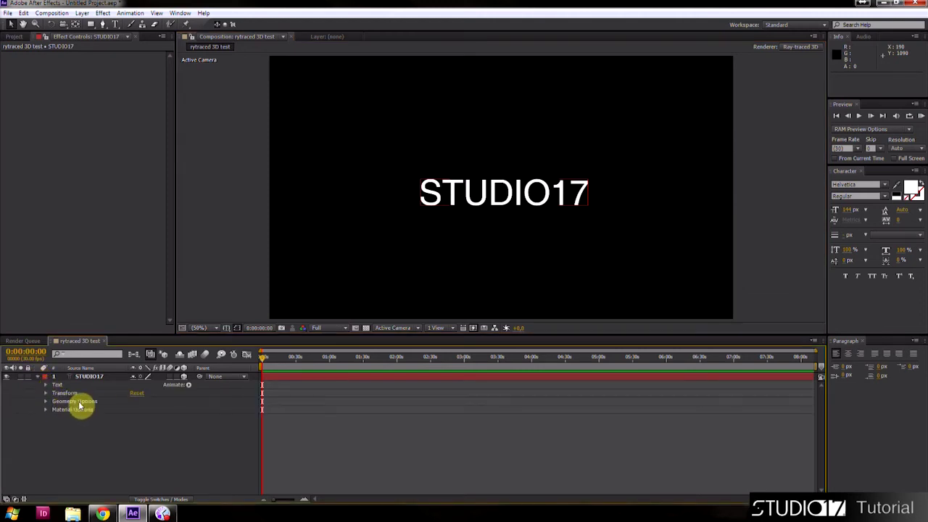
click(45, 401)
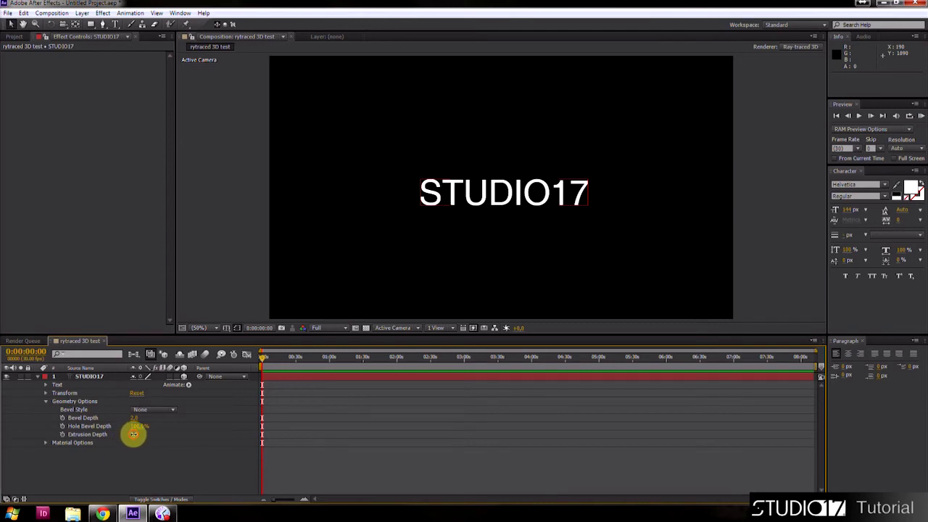
drag(134, 435, 219, 437)
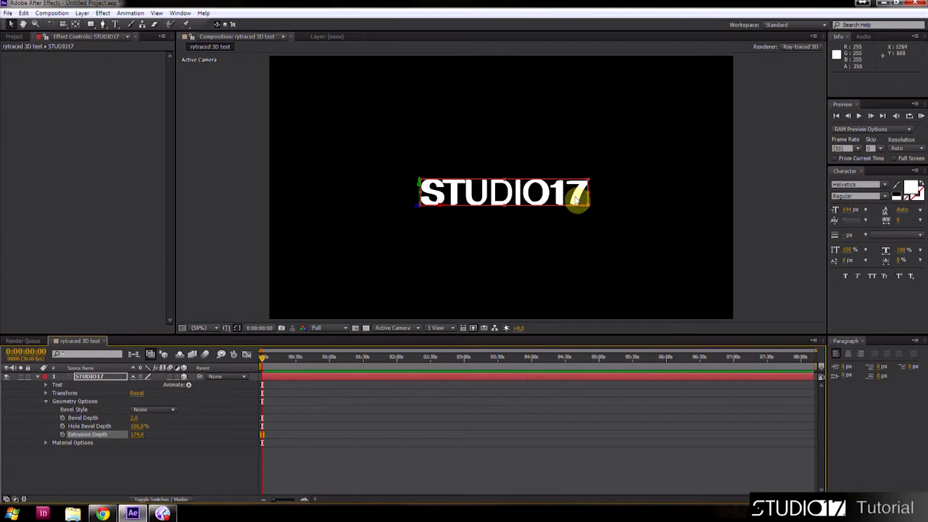
- Try rotating the text in 3D, then undo the rotation and deselect the layer
click(52, 25)
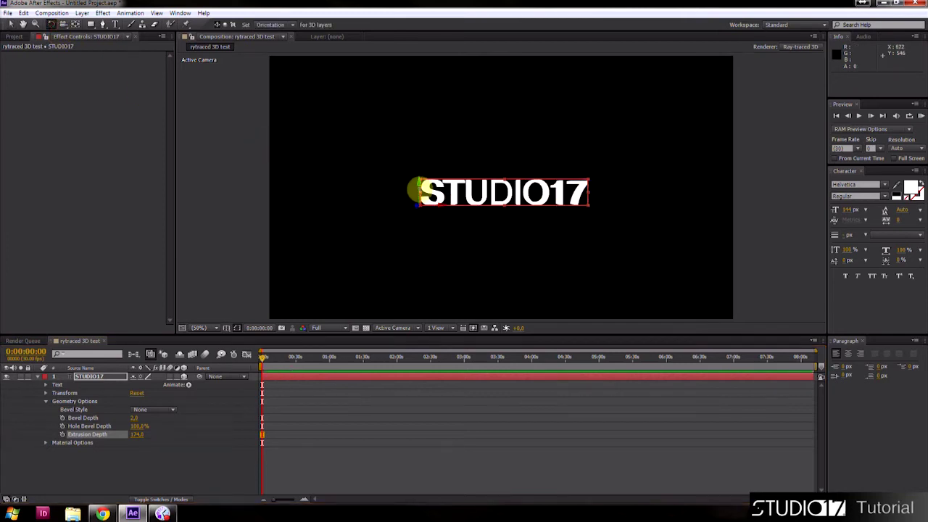
mouse_move(420, 190)
mouse_down()
mouse_move(435, 190)
mouse_move(413, 190)
mouse_up()
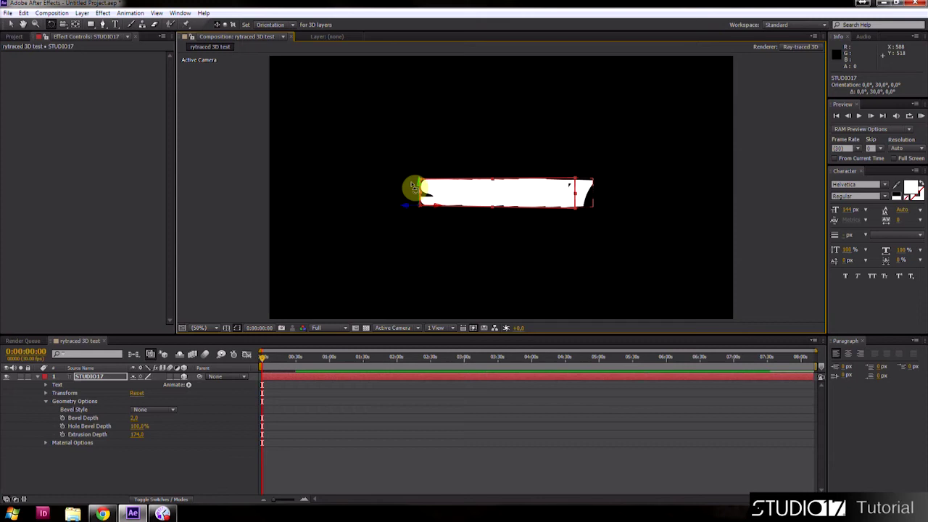
key(ctrl+z)
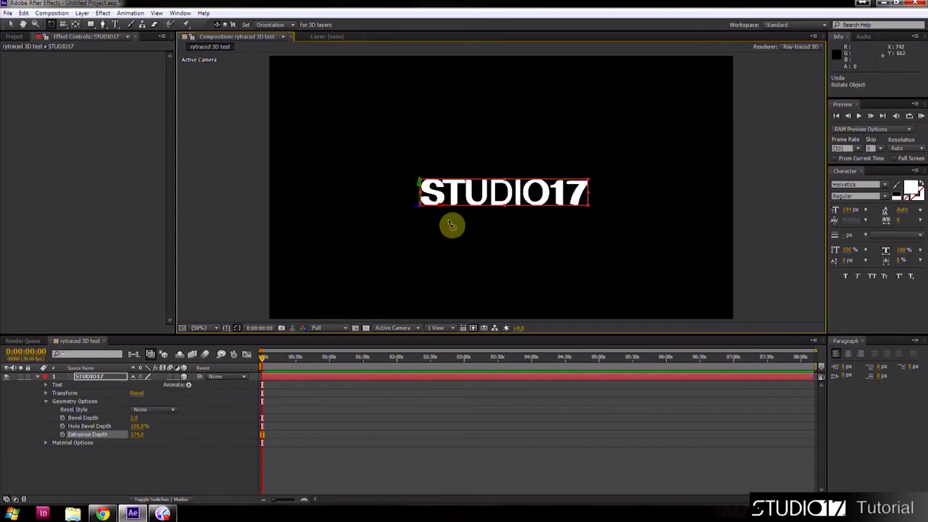
click(581, 236)
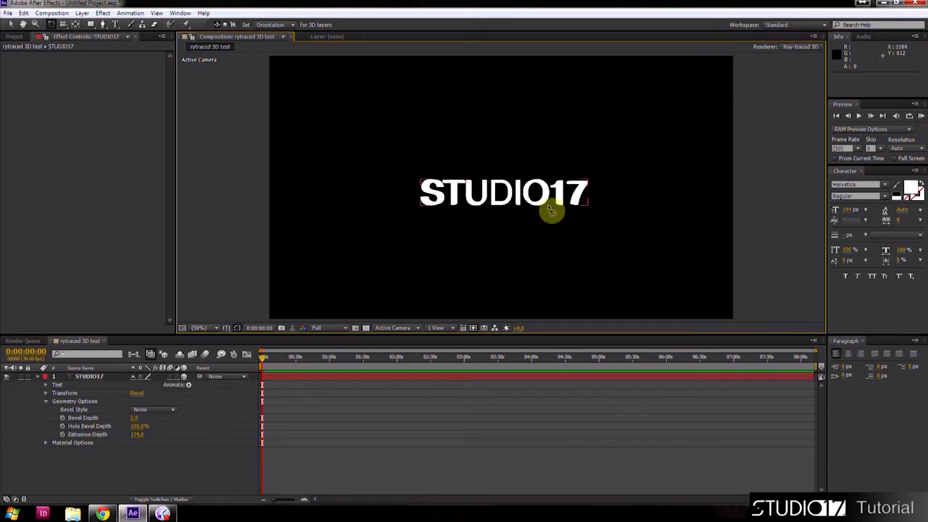
- Add a pale yellow spot light to the composition
click(82, 13)
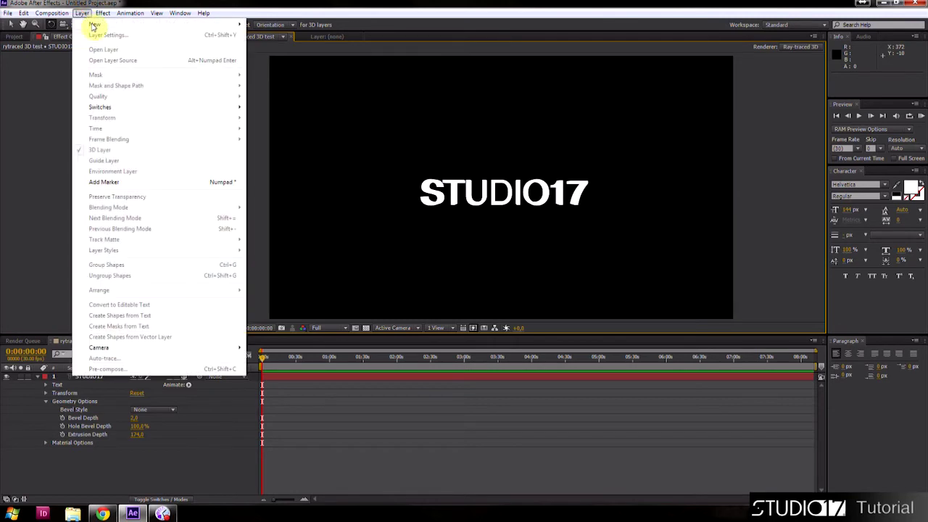
mouse_move(112, 27)
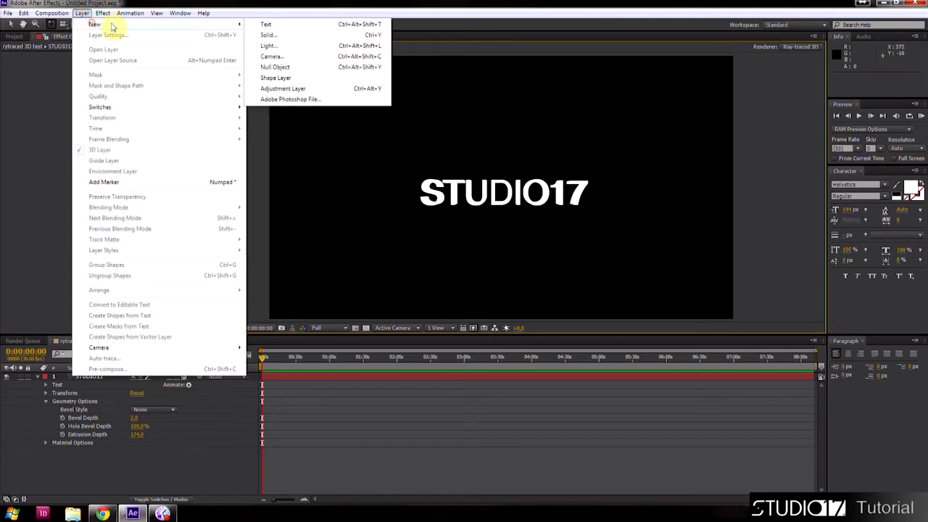
click(263, 46)
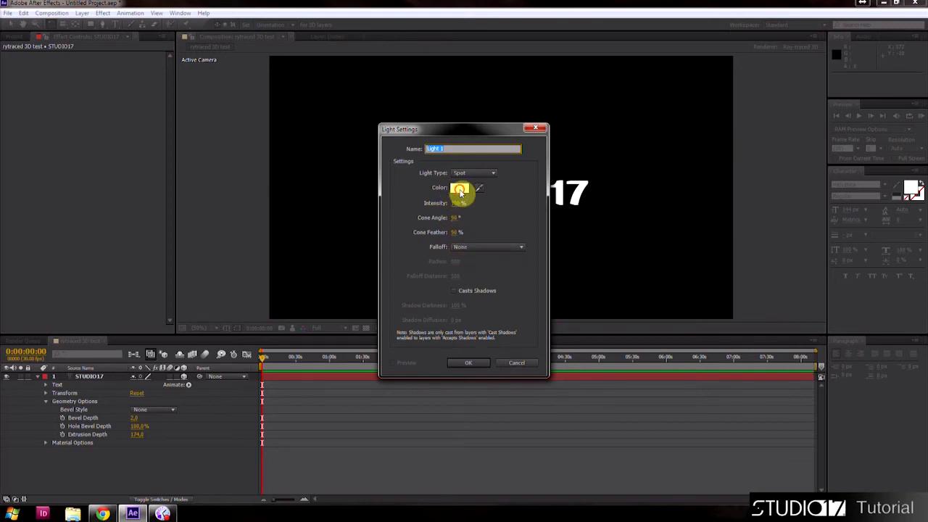
click(459, 188)
mouse_move(784, 307)
mouse_down()
mouse_move(786, 272)
mouse_move(786, 312)
mouse_up()
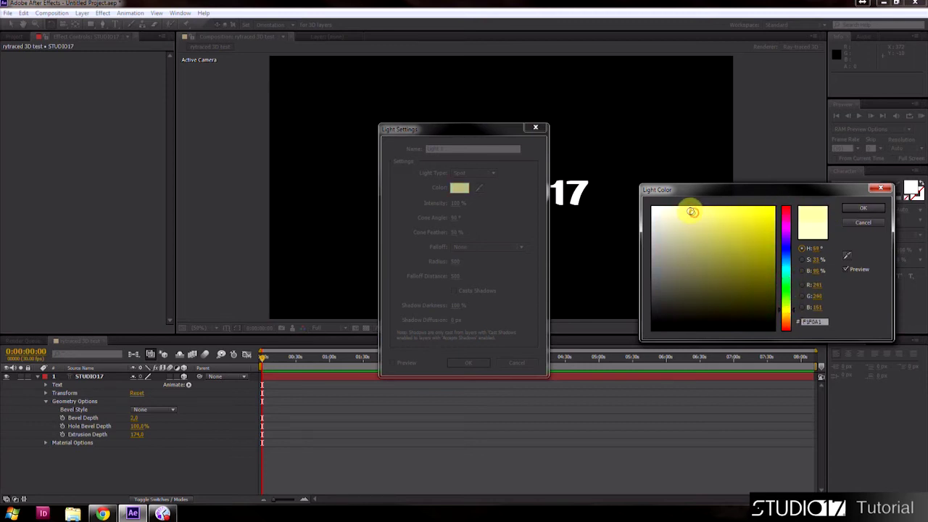
click(863, 209)
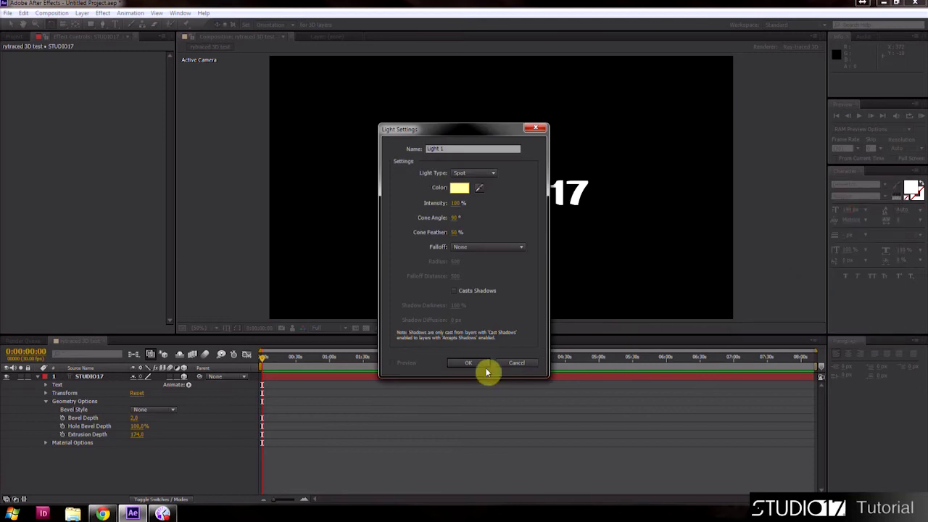
click(476, 363)
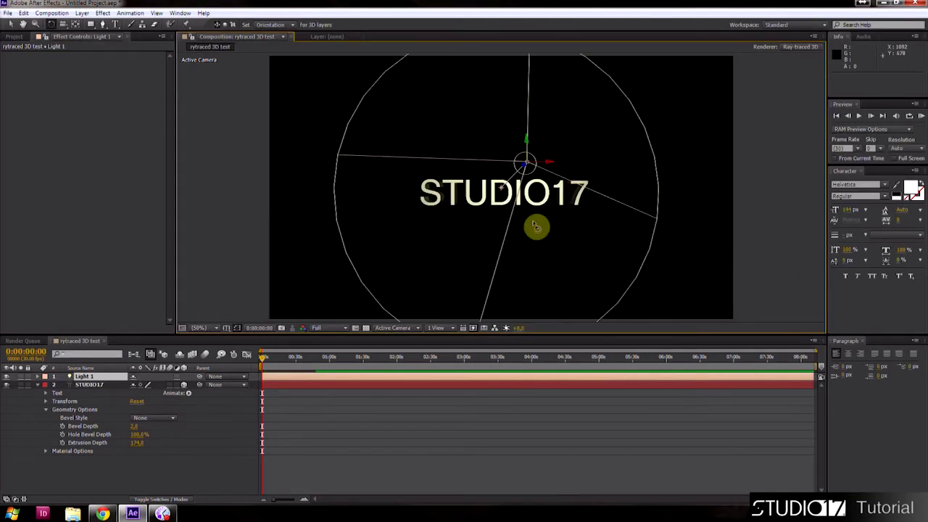
- Zoom to 100% and slide the spot light to the right along its X axis
key(period)
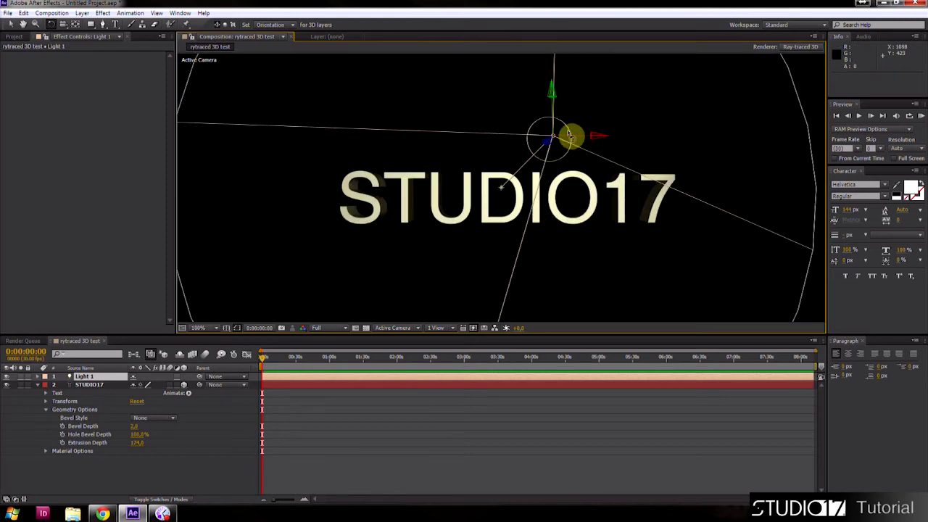
click(12, 26)
click(583, 148)
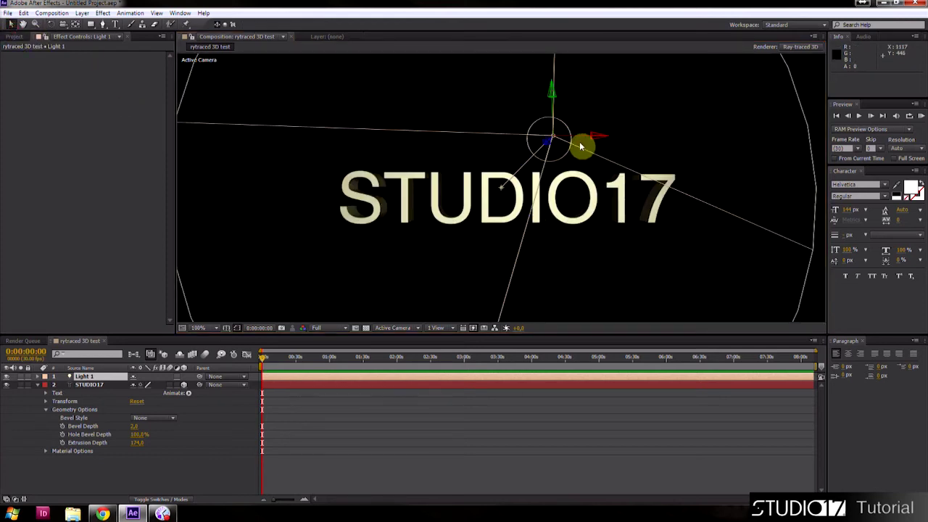
drag(591, 138, 620, 113)
- In Previews GPU Information preferences, set ray-tracing to CPU and adjust texture memory
click(52, 13)
mouse_move(24, 13)
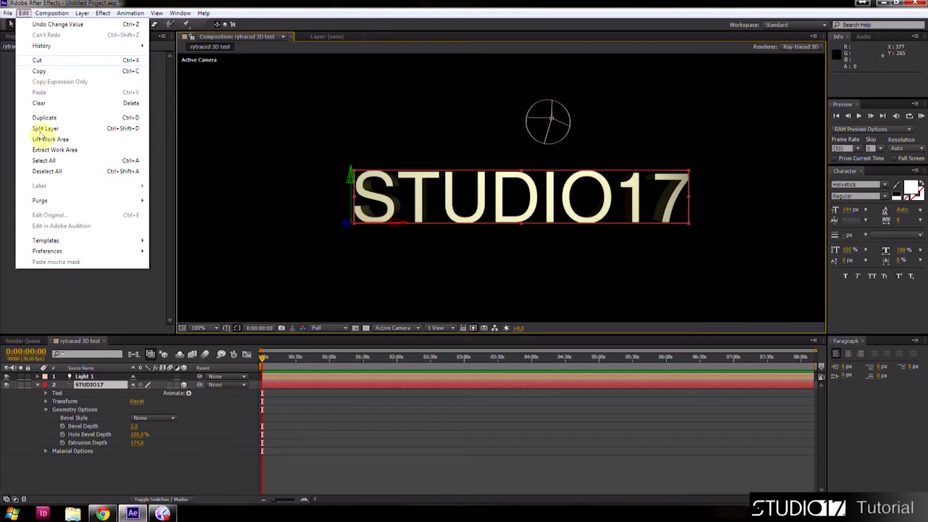
mouse_move(105, 253)
click(171, 251)
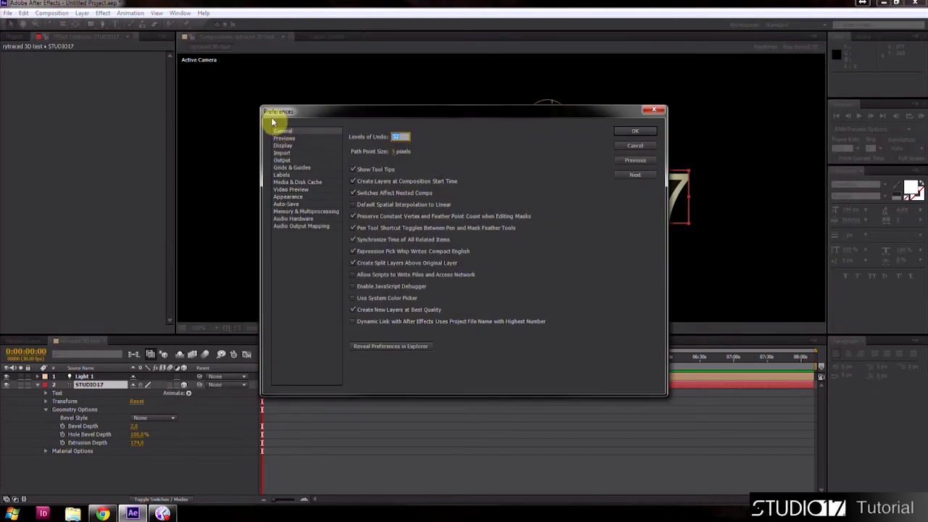
click(289, 138)
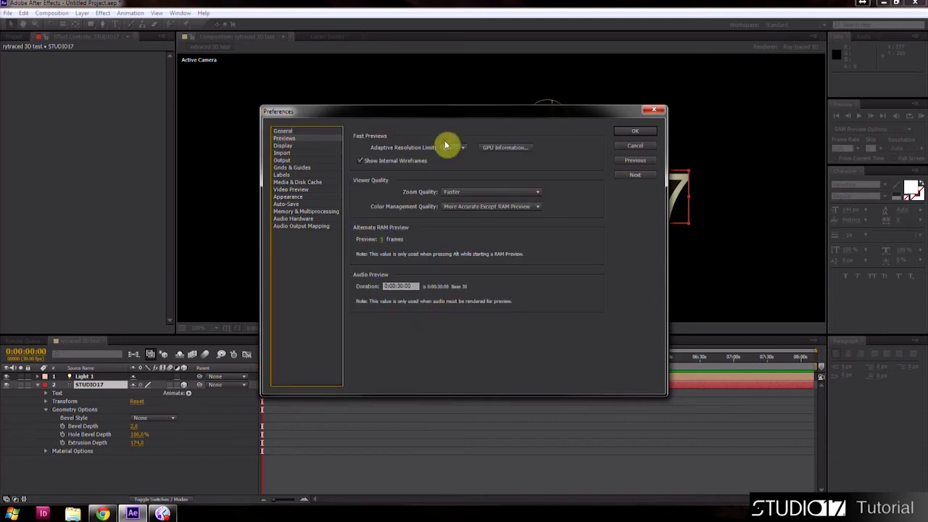
click(504, 148)
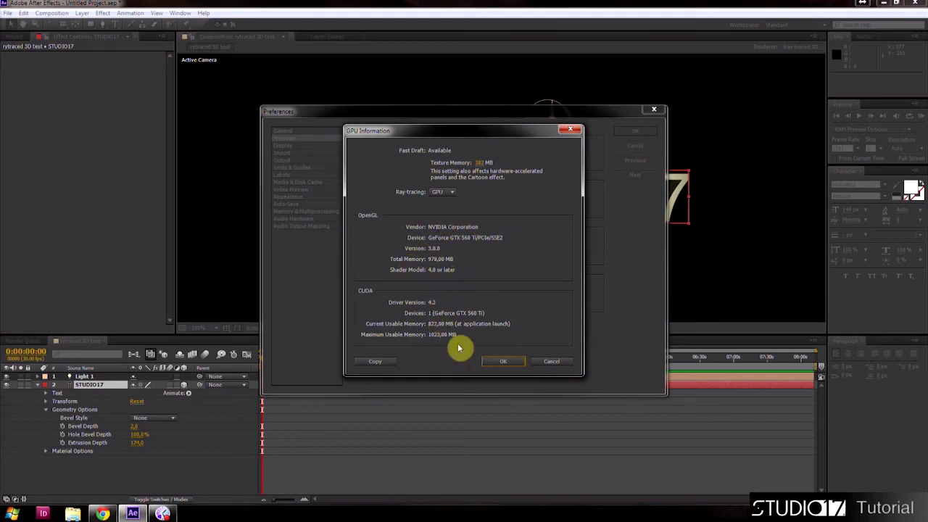
click(443, 193)
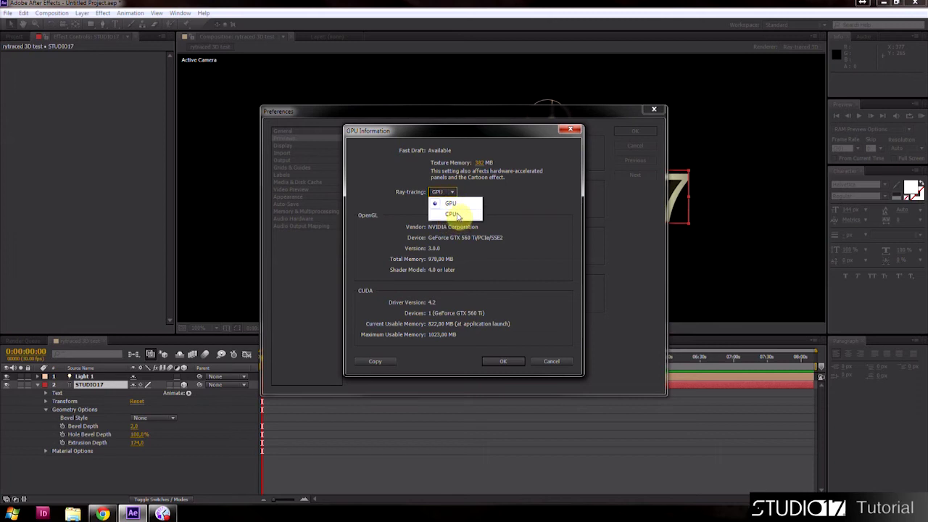
click(453, 214)
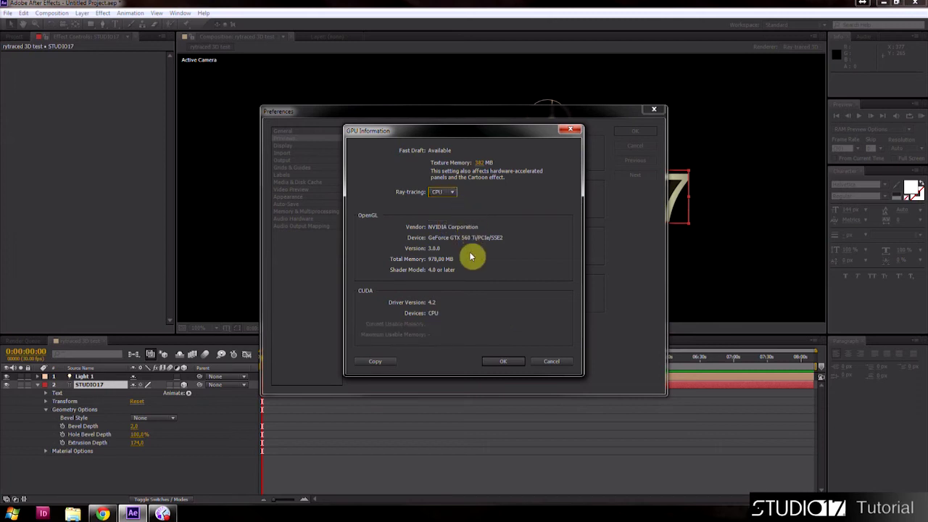
click(480, 164)
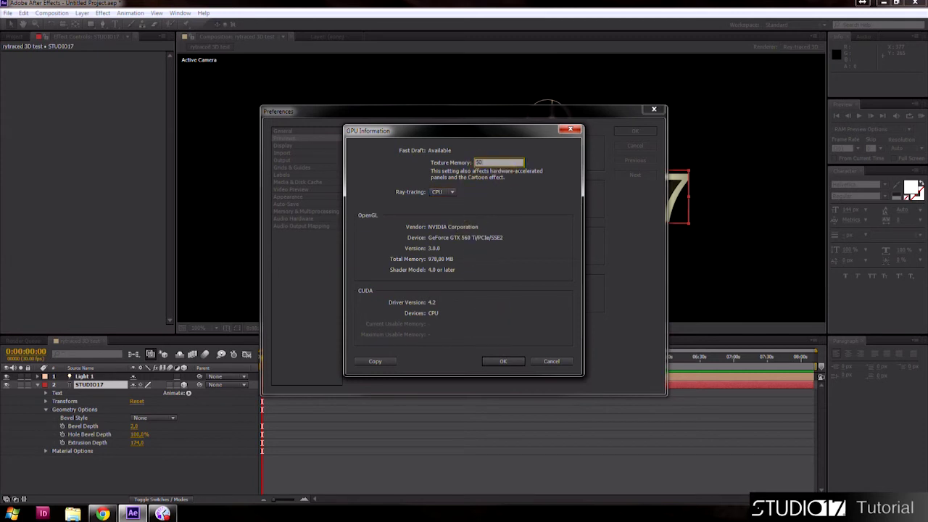
key(Return)
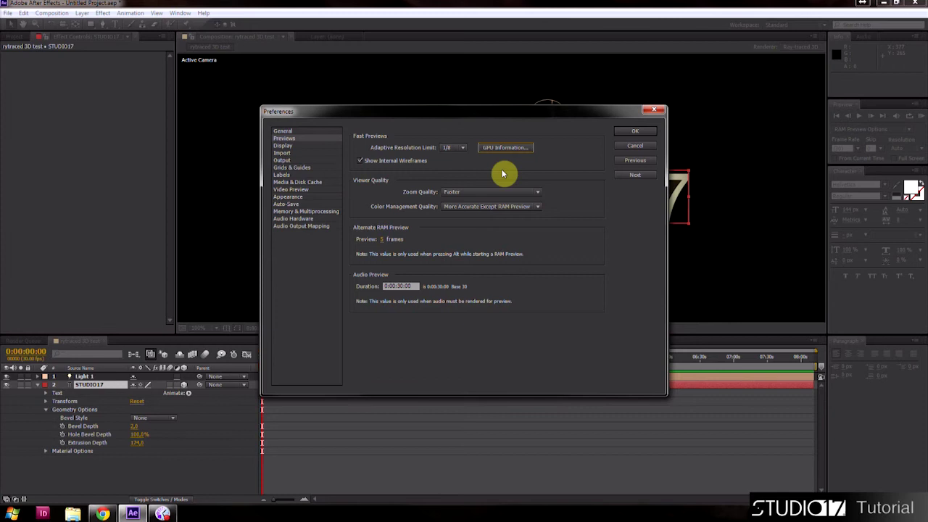
click(628, 133)
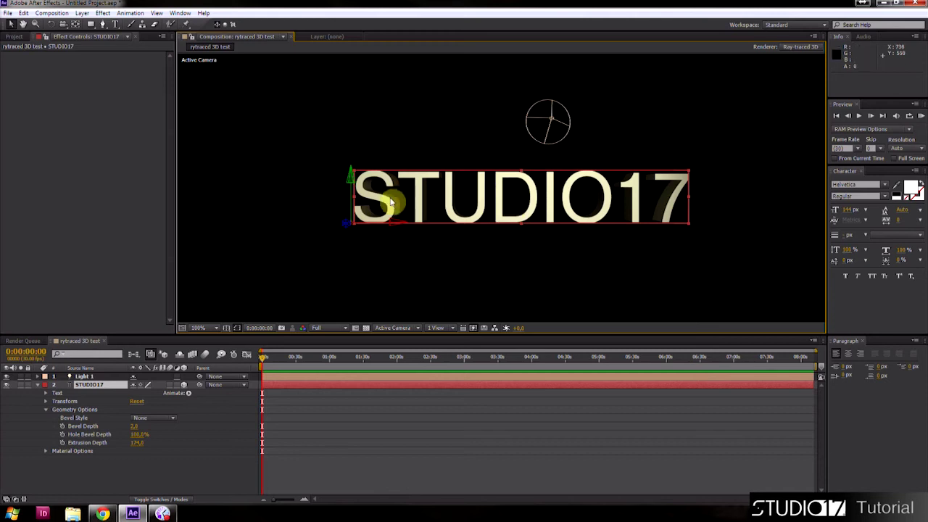
- Set preview resolution to Third, slide the text right and left, then resettle it near centre (645, 609, 0)
drag(408, 225, 409, 226)
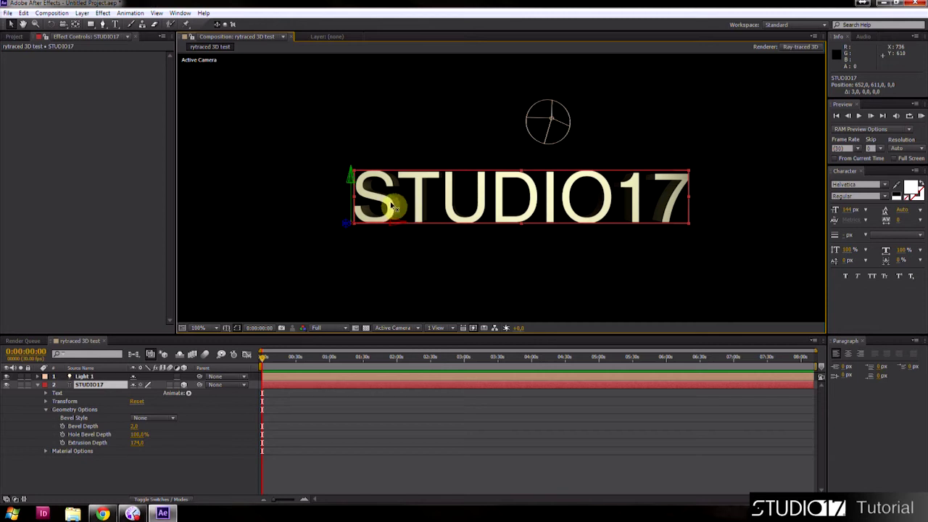
click(323, 328)
click(339, 377)
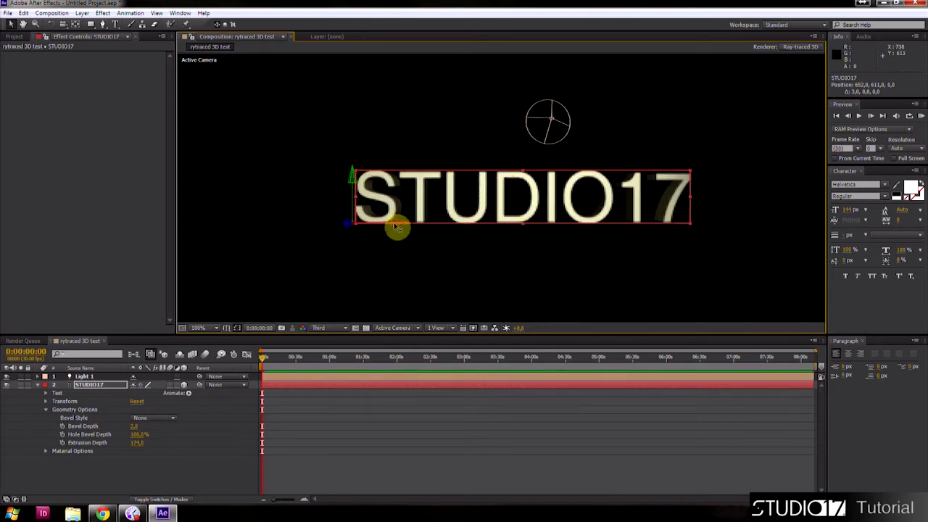
drag(398, 228, 528, 224)
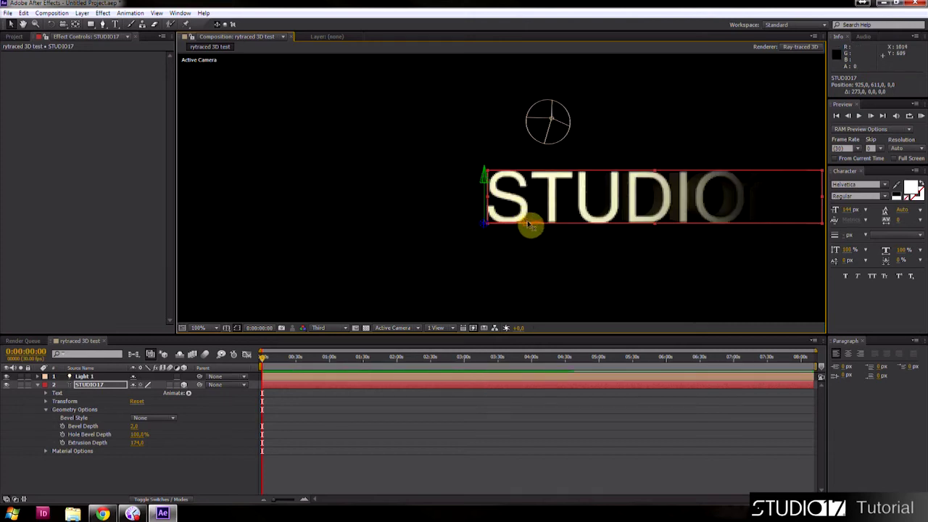
drag(531, 222, 196, 223)
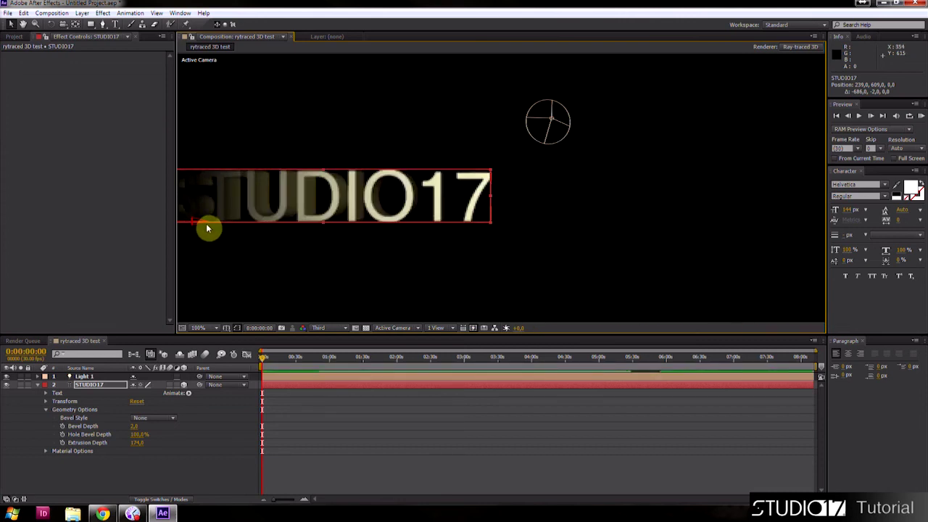
drag(220, 225, 452, 201)
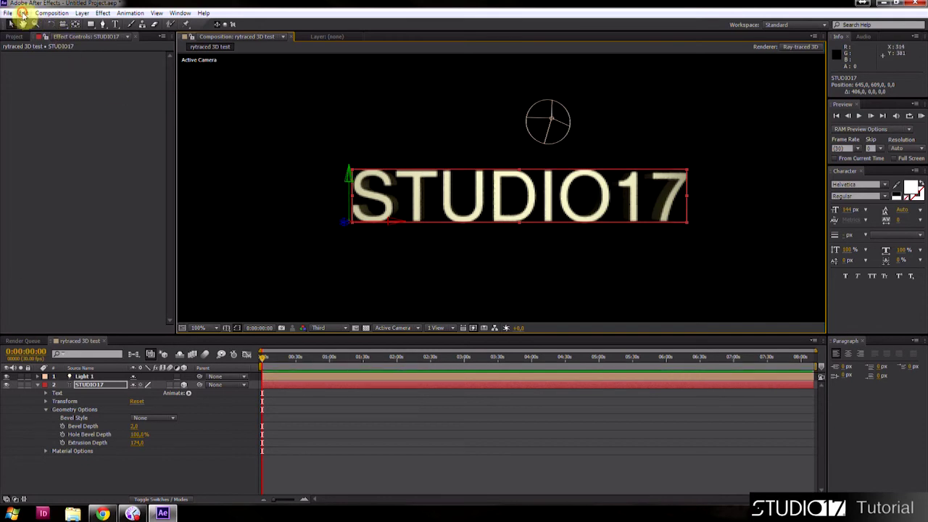
- Switch ray-tracing back to the GPU in the Previews GPU Information preferences
click(23, 13)
mouse_move(61, 251)
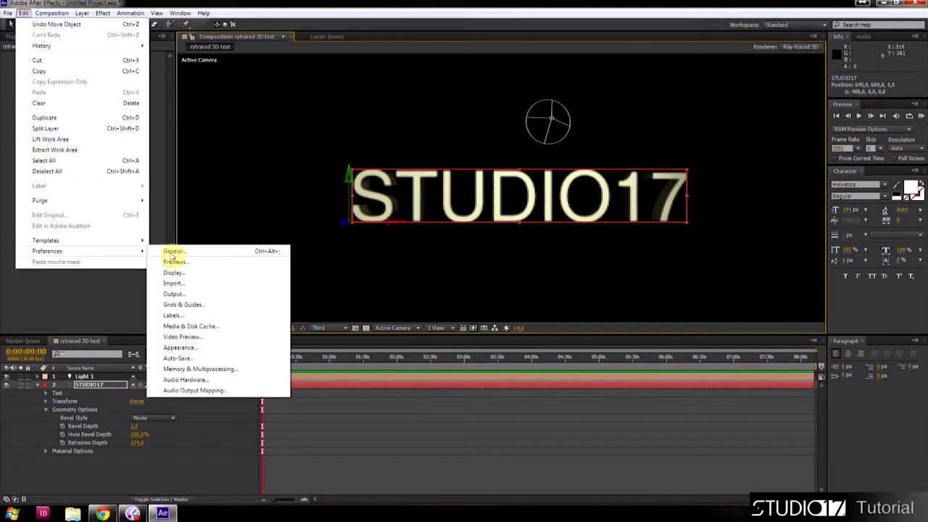
click(229, 253)
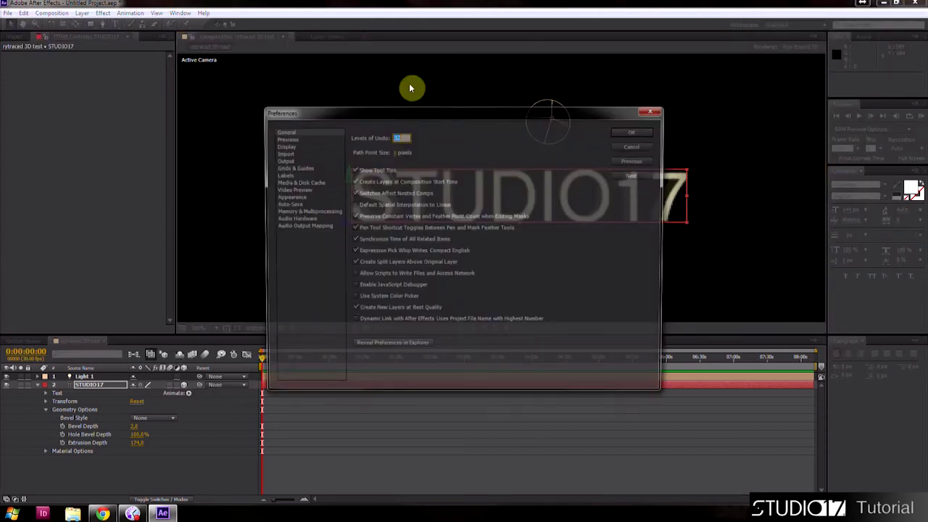
click(284, 139)
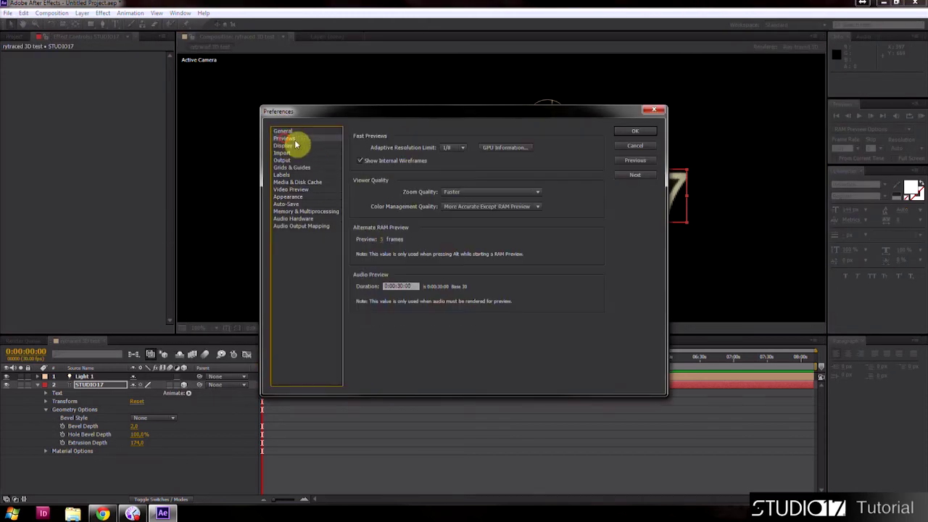
click(487, 153)
click(447, 193)
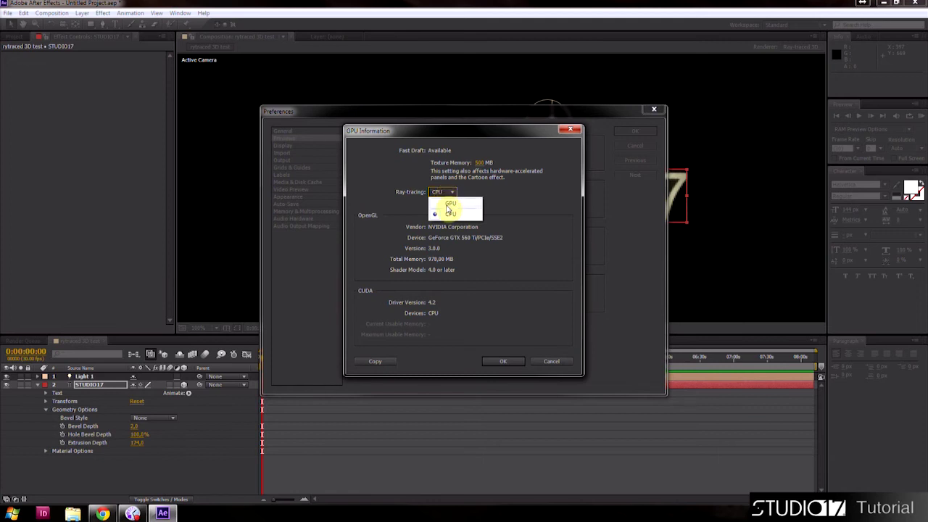
click(449, 204)
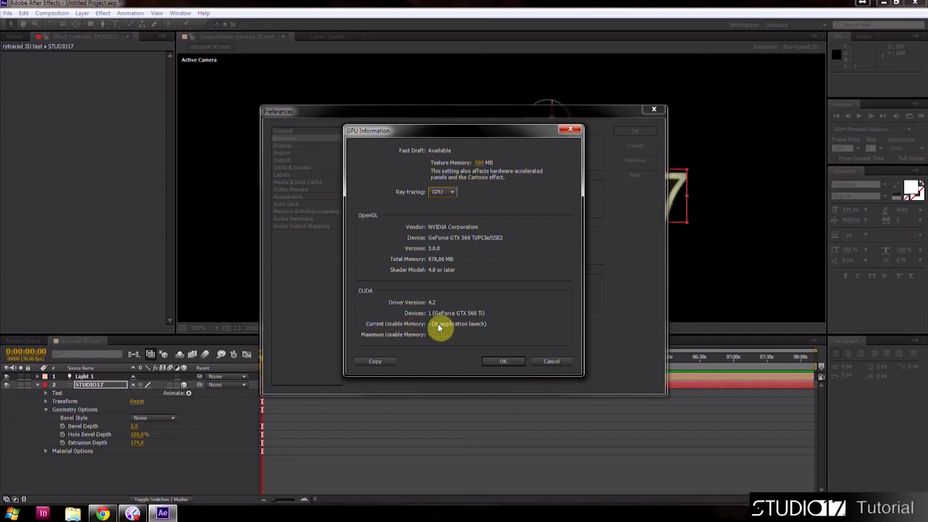
click(500, 361)
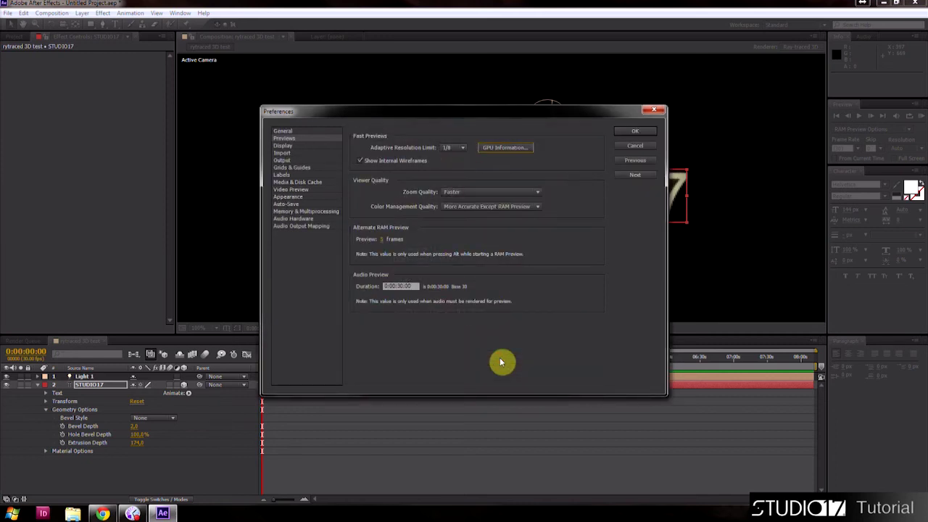
click(628, 133)
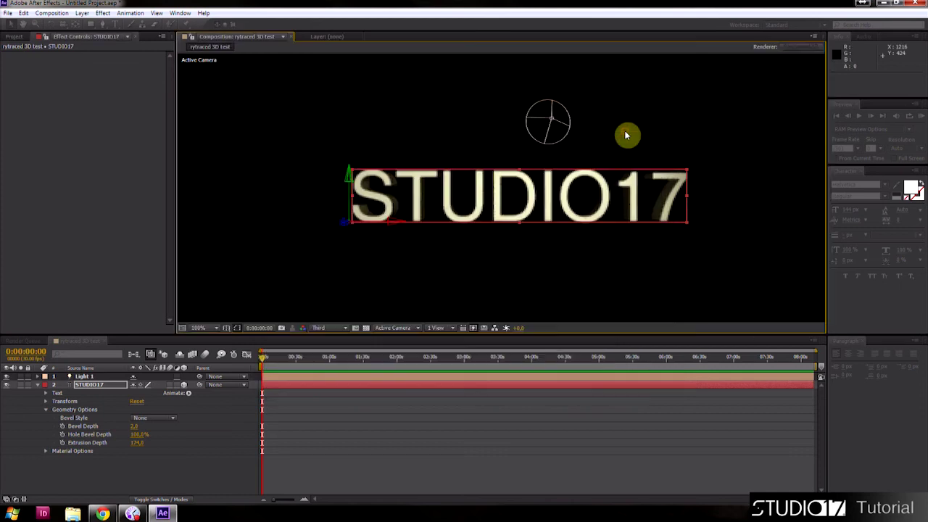
- Set the viewer resolution to Full and nudge the STUDIO17 text slightly in the frame
click(332, 328)
click(331, 354)
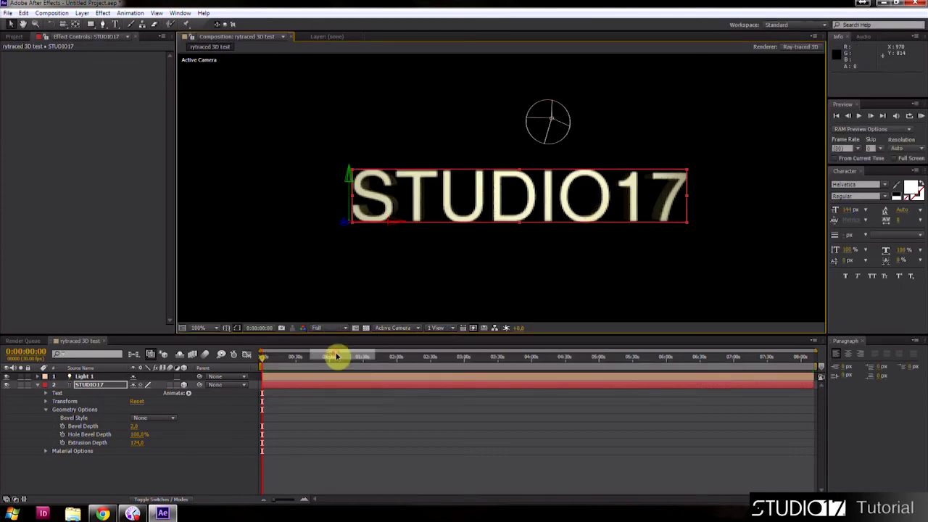
click(386, 265)
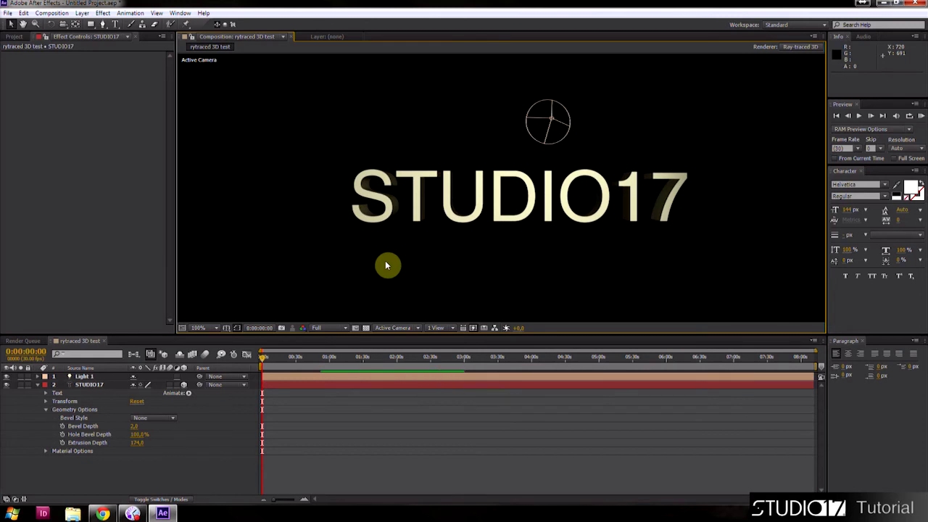
click(499, 211)
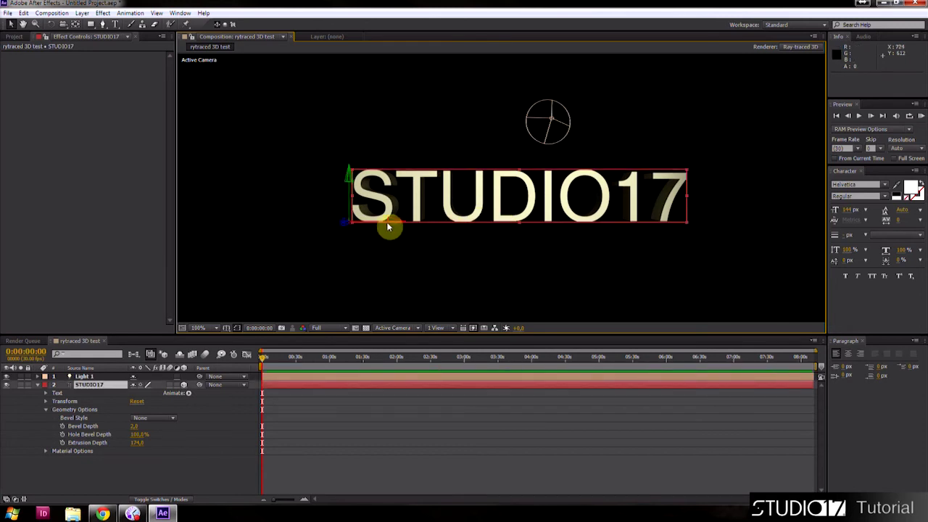
mouse_move(387, 222)
mouse_down()
mouse_move(558, 224)
mouse_move(311, 225)
mouse_move(399, 224)
mouse_move(386, 223)
mouse_up()
click(395, 269)
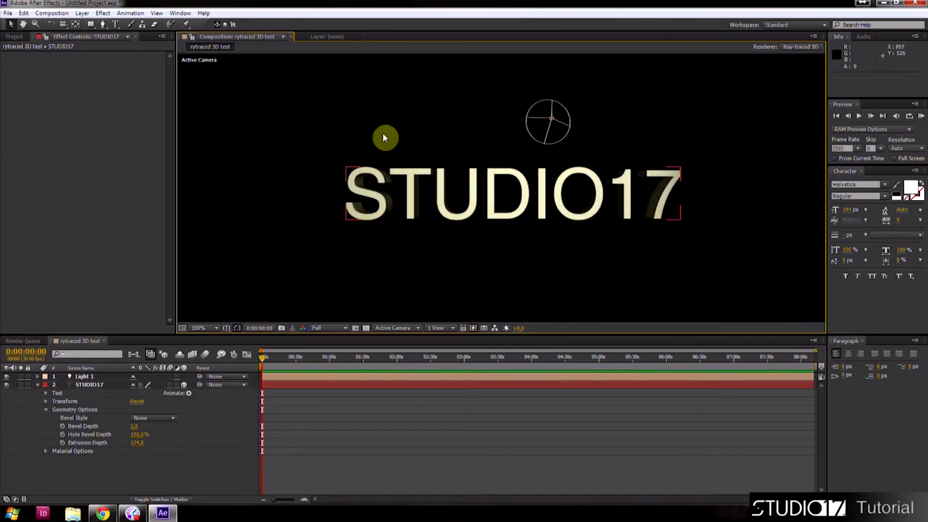
- Add a second spot light coloured bright cyan-blue
click(83, 14)
mouse_move(216, 26)
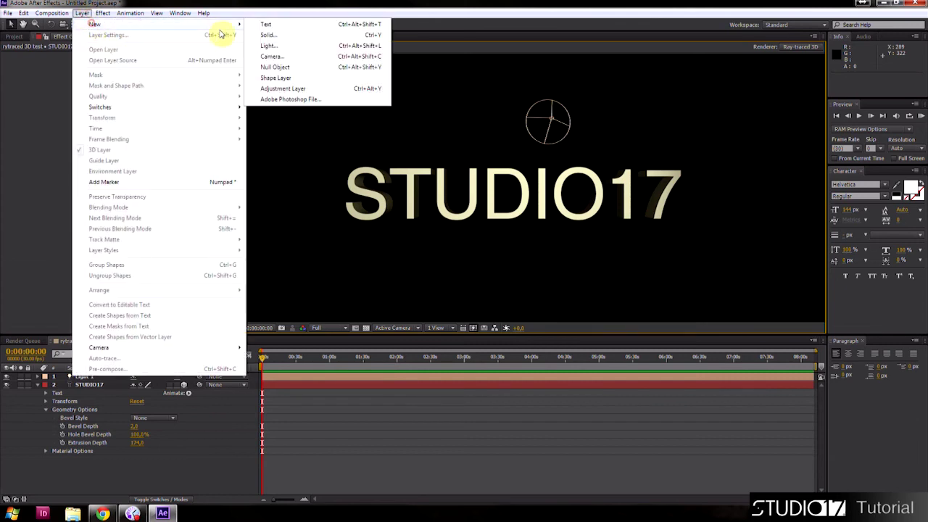
click(275, 45)
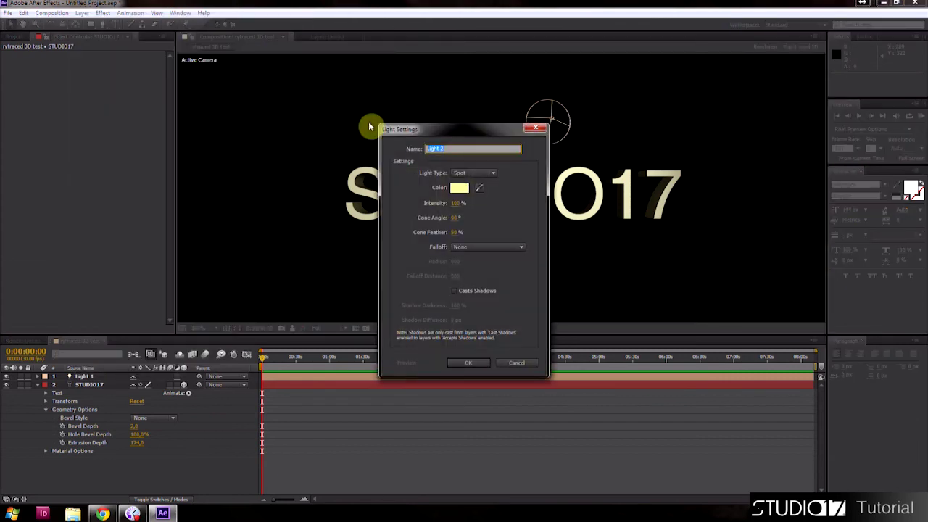
click(460, 187)
drag(786, 319, 786, 265)
click(740, 216)
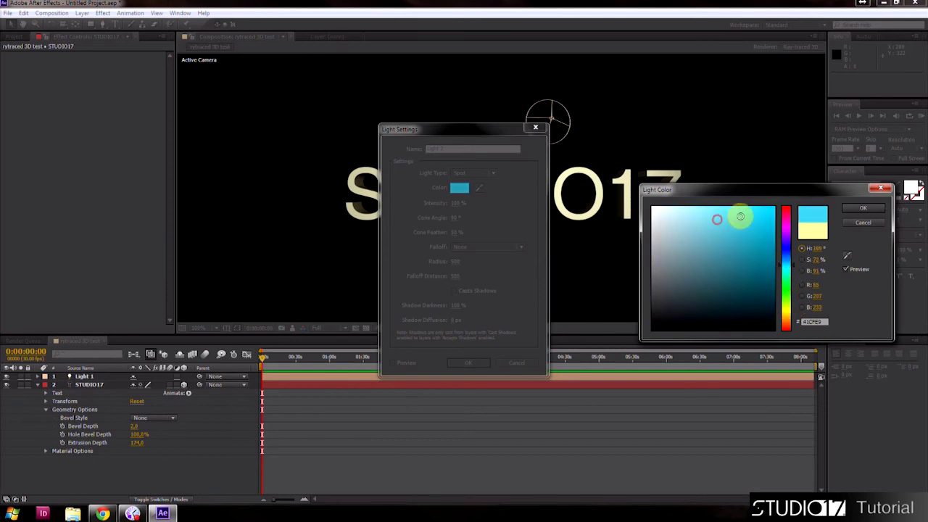
click(863, 208)
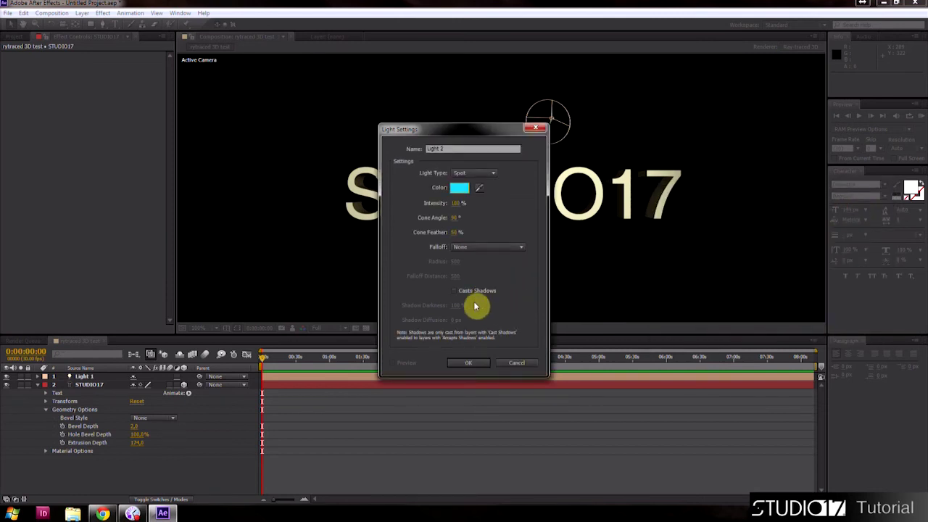
click(467, 365)
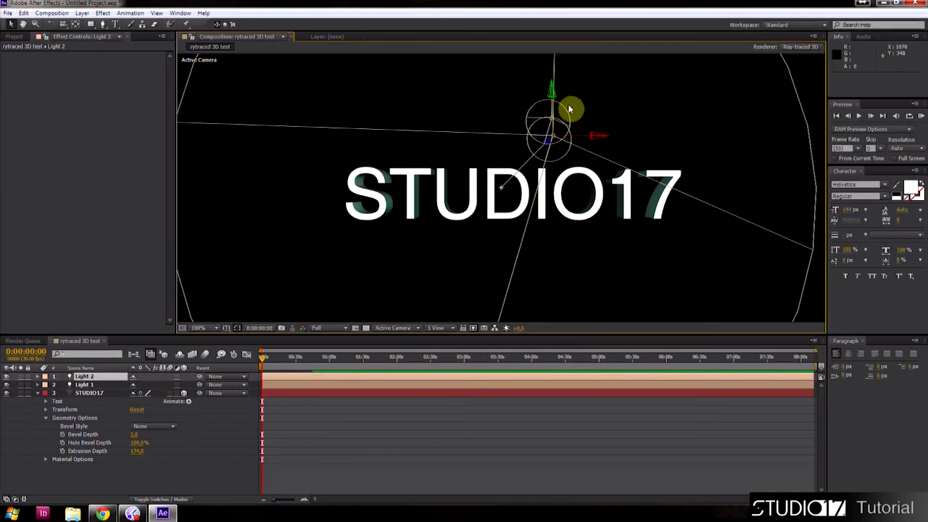
- Drag Light 2 along its axes to sit just below the STUDIO17 text
drag(596, 140, 653, 139)
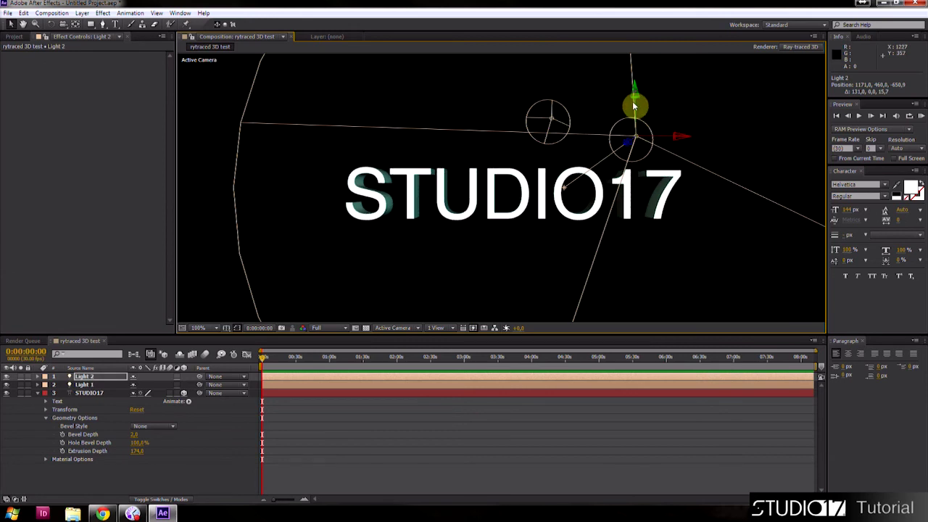
drag(627, 146, 540, 199)
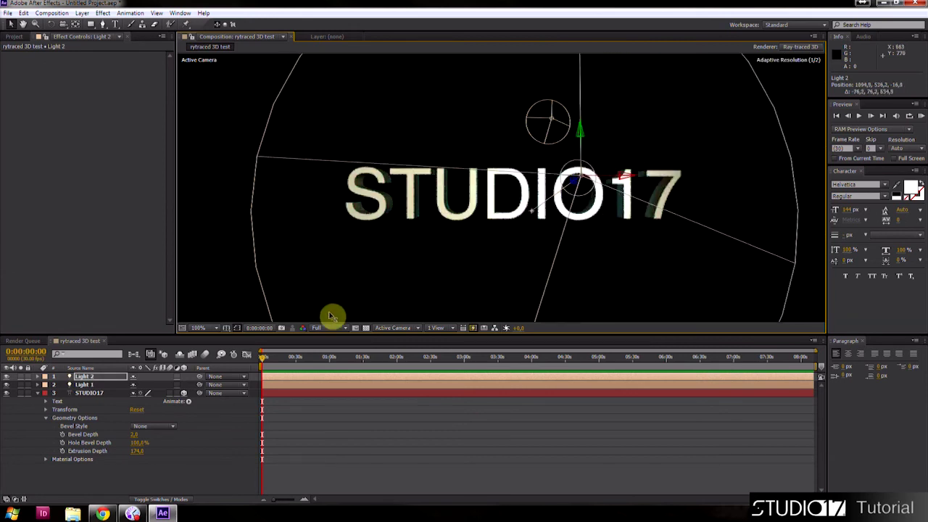
drag(242, 355, 429, 250)
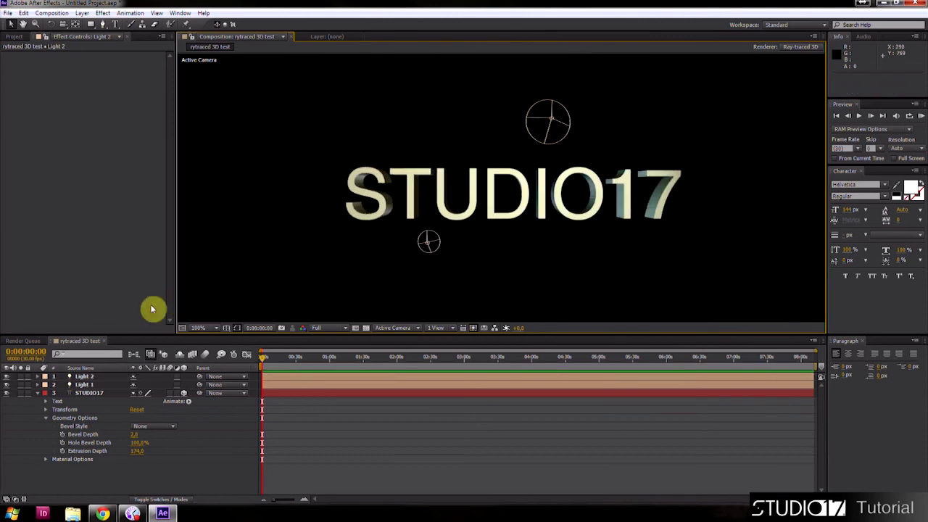
- Undo the last change, then raise Specular Intensity to 56%, Shininess to 47%, and adjust Index of Refraction
click(69, 406)
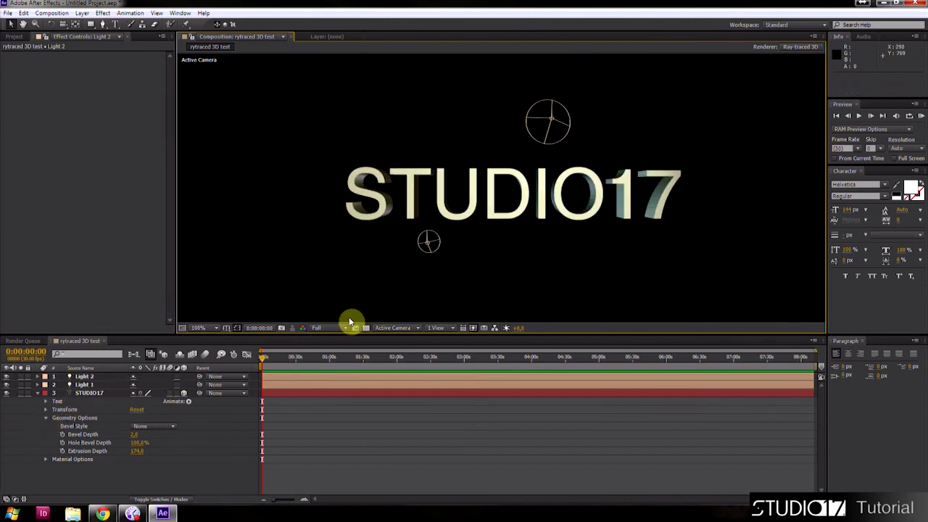
click(451, 272)
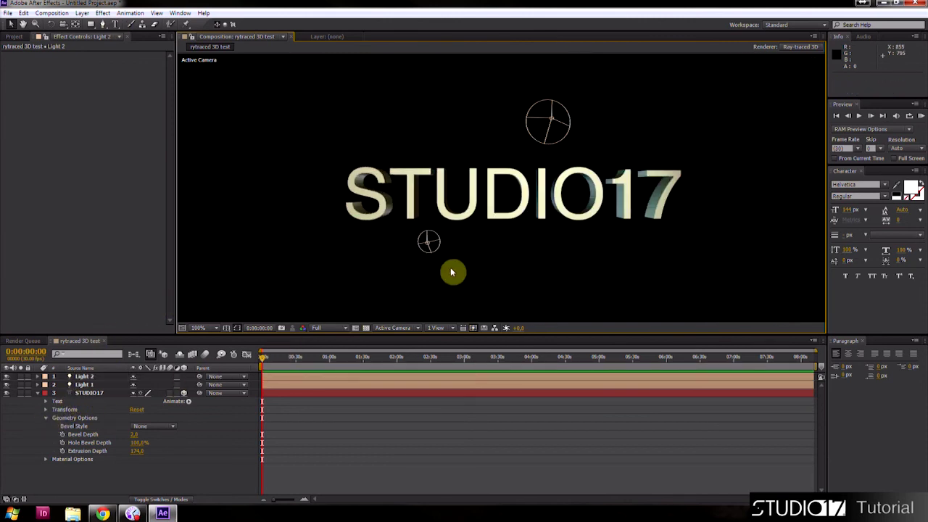
key(ctrl+z)
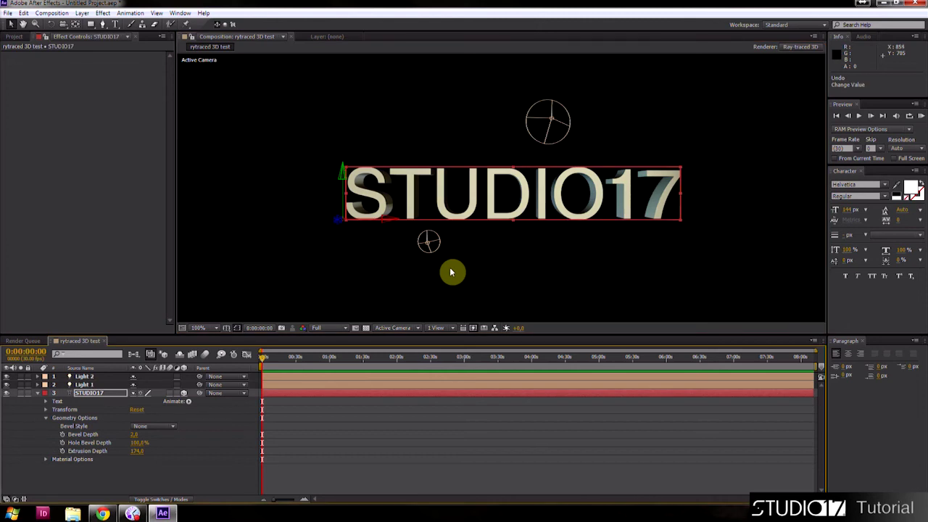
click(45, 460)
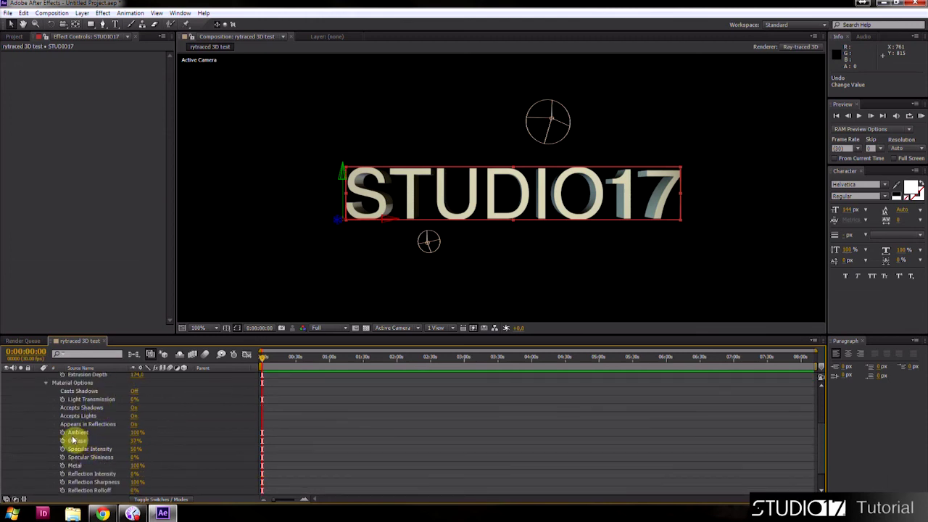
mouse_move(135, 451)
mouse_down()
mouse_move(157, 449)
mouse_move(140, 445)
mouse_up()
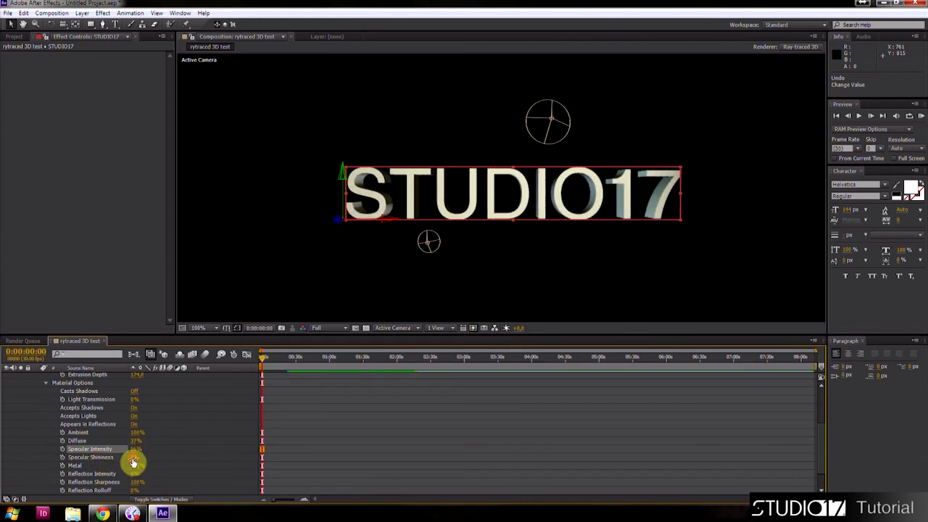
drag(133, 462, 171, 456)
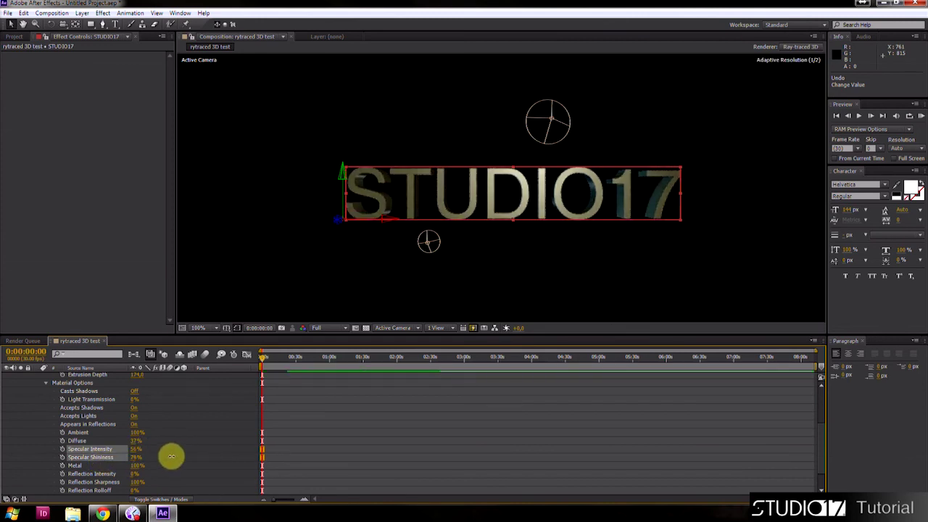
scroll(145, 479, down, 1)
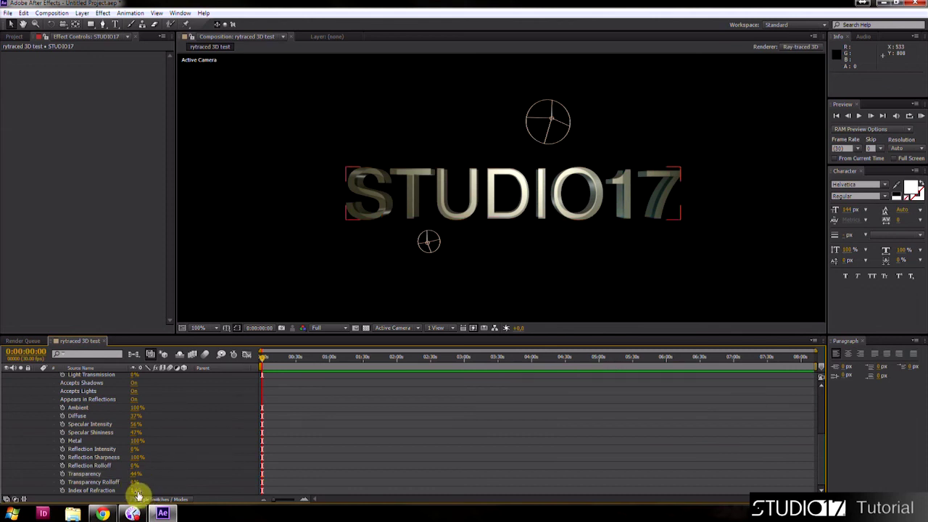
drag(138, 495, 166, 490)
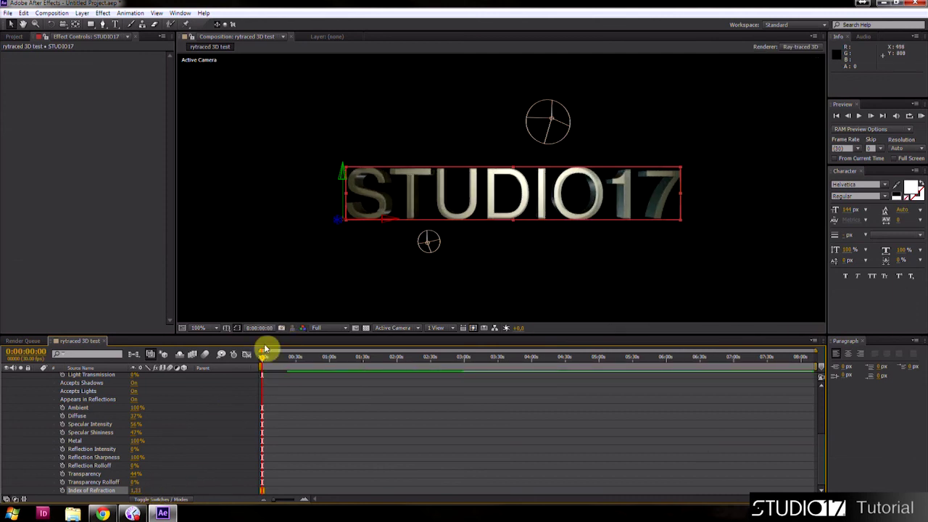
scroll(138, 405, up, 2)
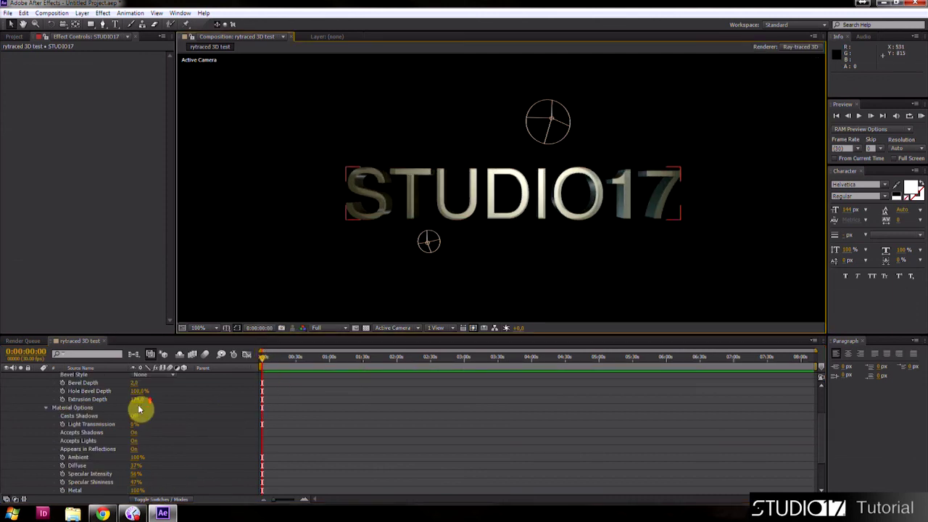
- Keyframe the STUDIO17 text's Position from 121,604,0 at the start to 871,604,0 near 0:00:59:25
click(45, 410)
key(F2)
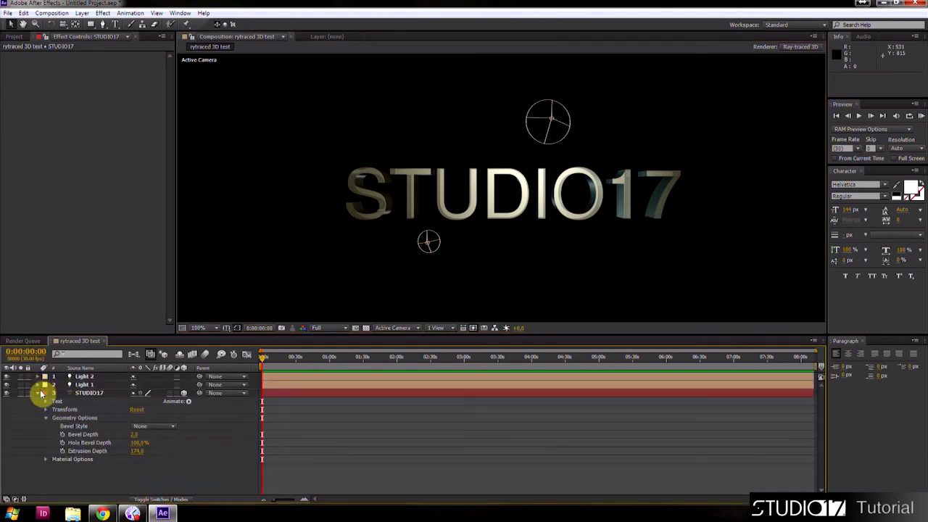
click(42, 394)
click(45, 410)
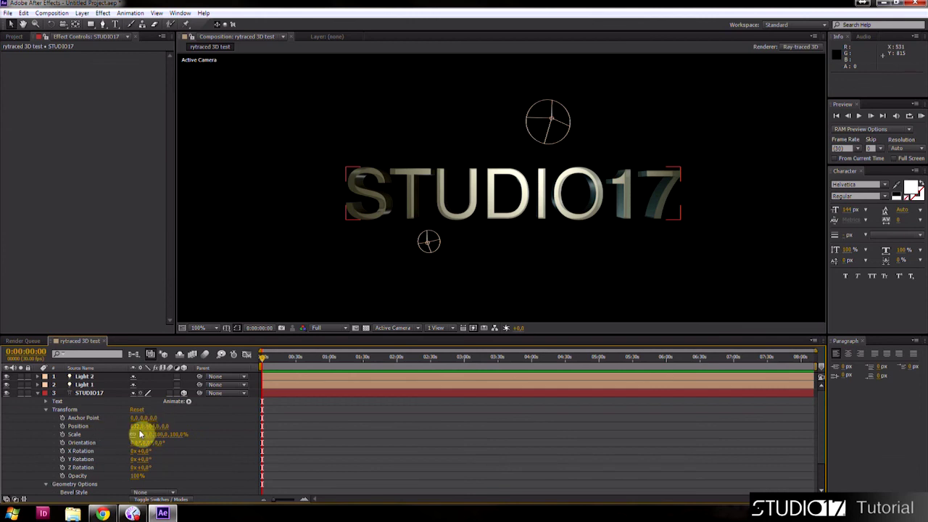
drag(138, 426, 15, 426)
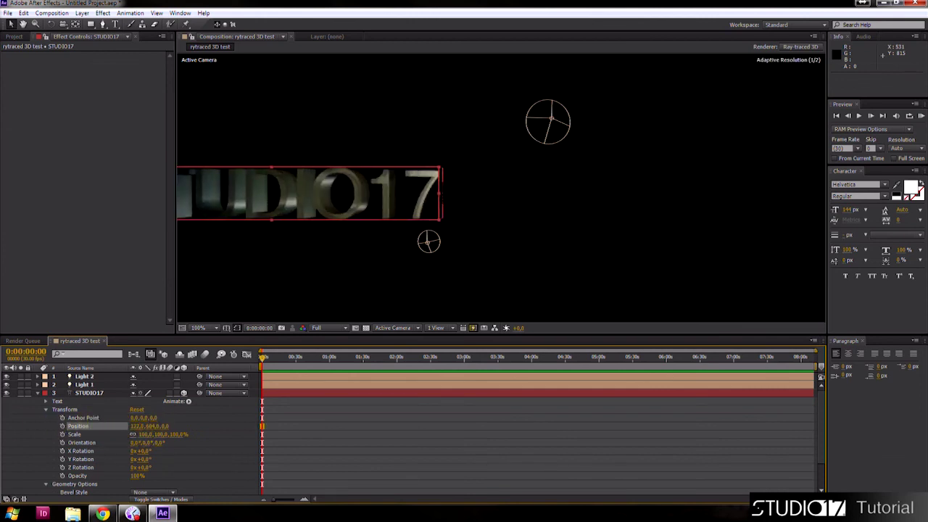
click(62, 426)
drag(267, 359, 336, 363)
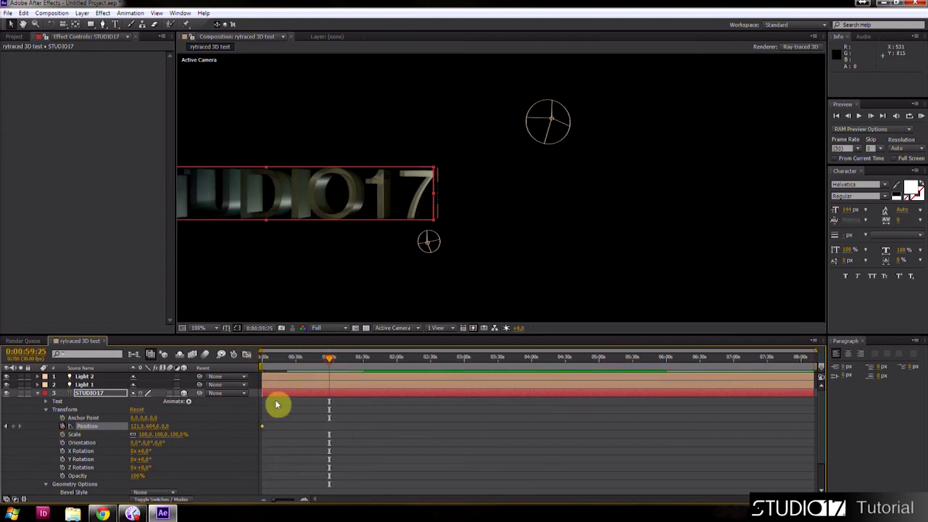
drag(136, 426, 502, 431)
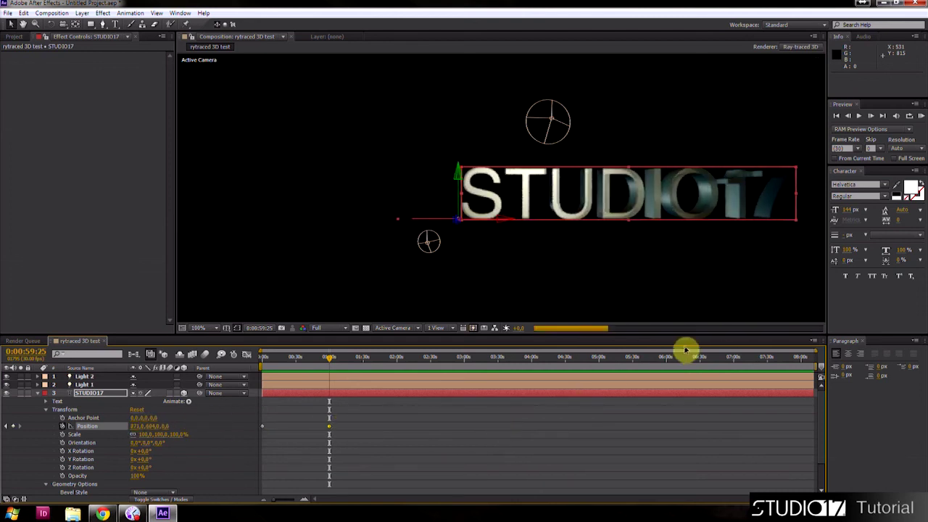